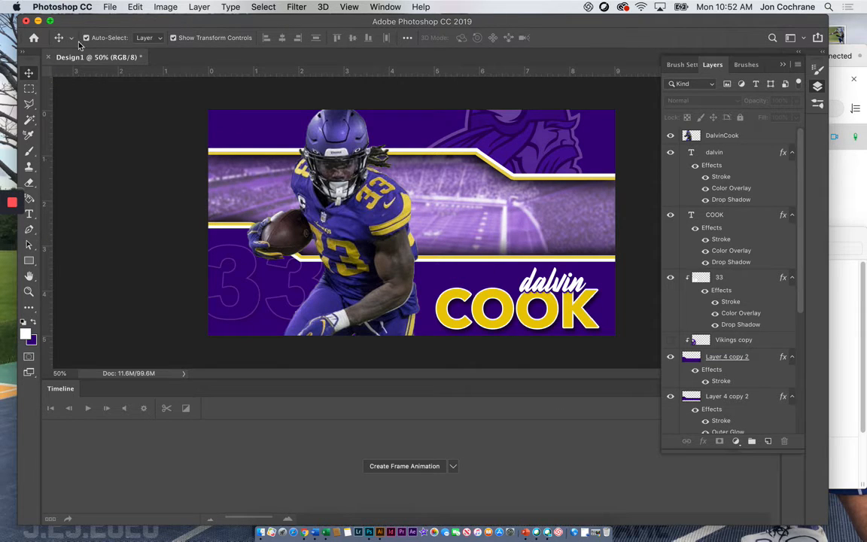
- Save the design to the Desktop as the layered Photoshop file Design1.psd and dismiss the Loom helper installation request
{"action": "left_click", "coordinate": [109, 9]}
{"action": "left_click", "coordinate": [124, 118]}
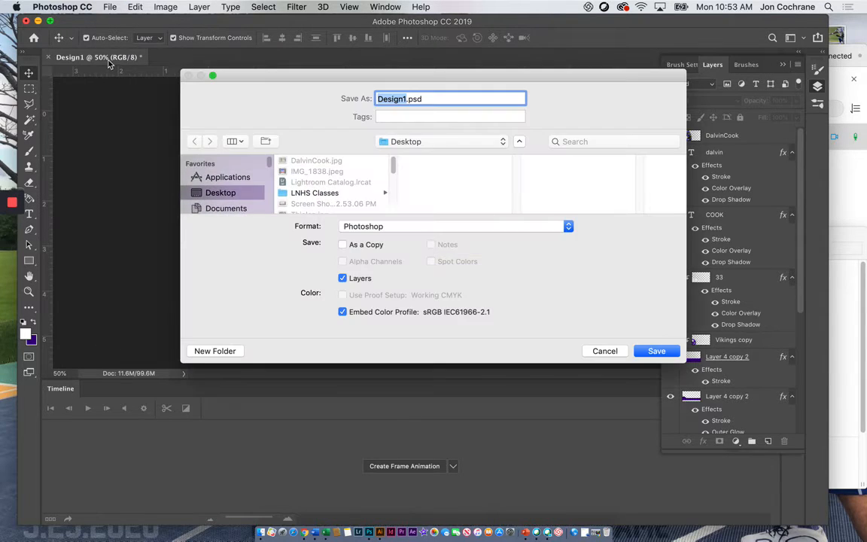
{"action": "left_click", "coordinate": [659, 350]}
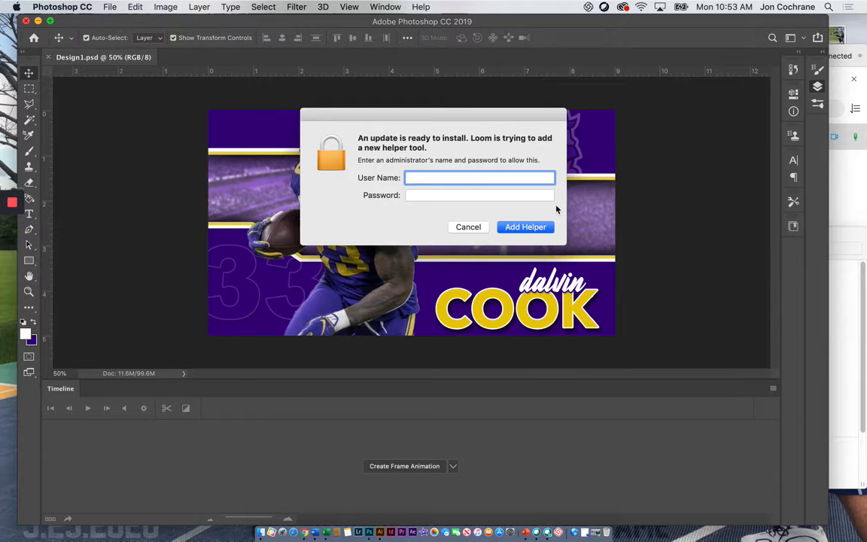
{"action": "left_click", "coordinate": [476, 229]}
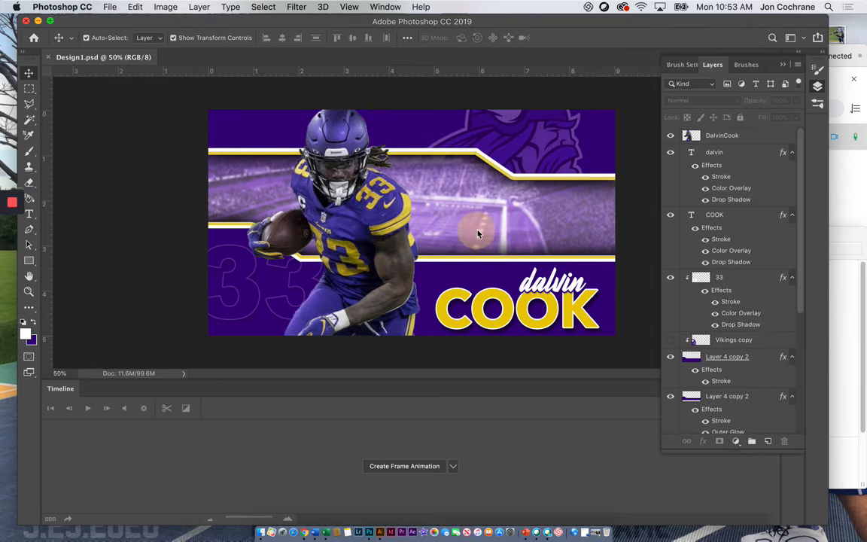
- Save another version of the document to the Desktop as Design2.psd in Photoshop format
{"action": "left_click", "coordinate": [110, 7]}
{"action": "left_click", "coordinate": [136, 132]}
{"action": "type", "text": "Design2"}
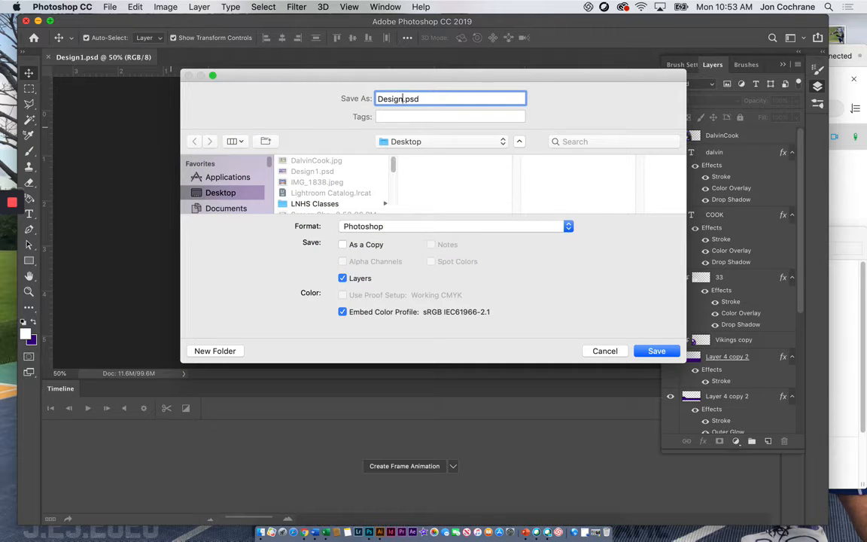
{"action": "left_click", "coordinate": [656, 351]}
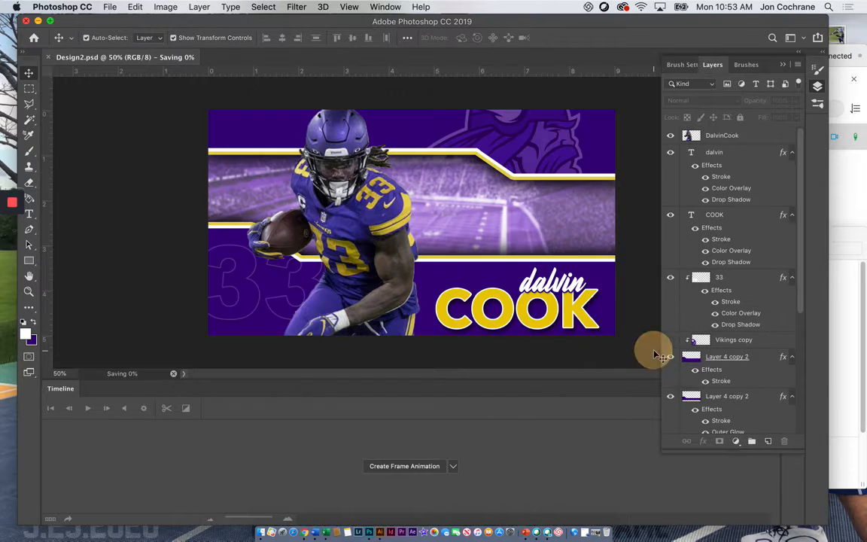
- Replace the script first name "dalvin" with "adam" in the text layer above the surname
{"action": "left_click", "coordinate": [29, 213]}
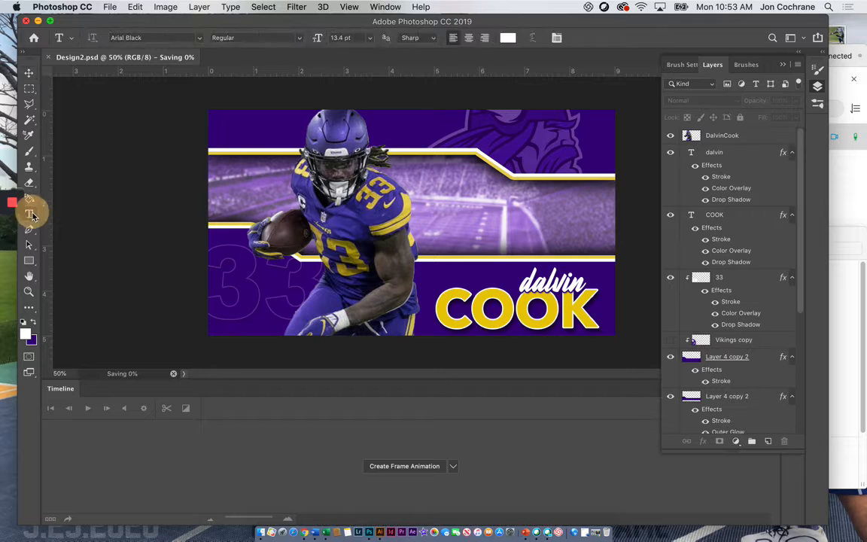
{"action": "left_click_drag", "start_coordinate": [521, 283], "coordinate": [585, 284]}
{"action": "type", "text": "adam"}
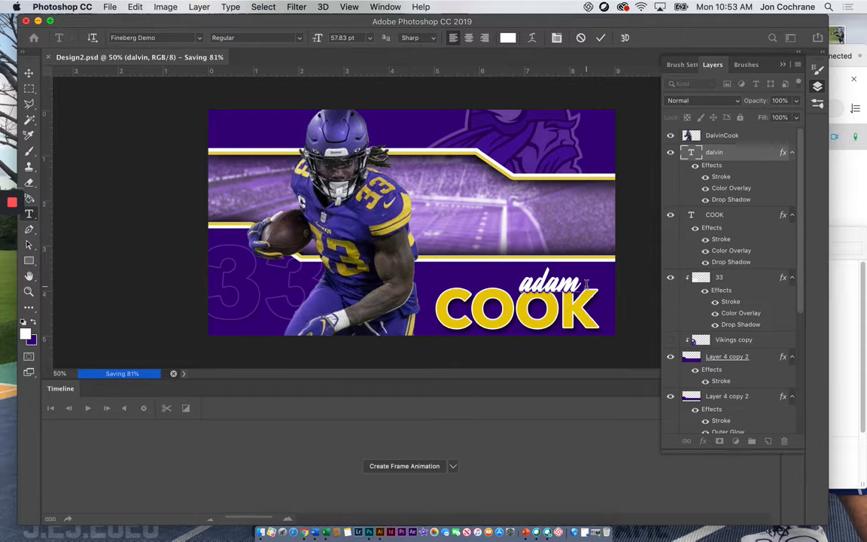
{"action": "left_click", "coordinate": [29, 229]}
- Replace the surname text "COOK" with "THIELEN"
{"action": "key", "text": "t"}
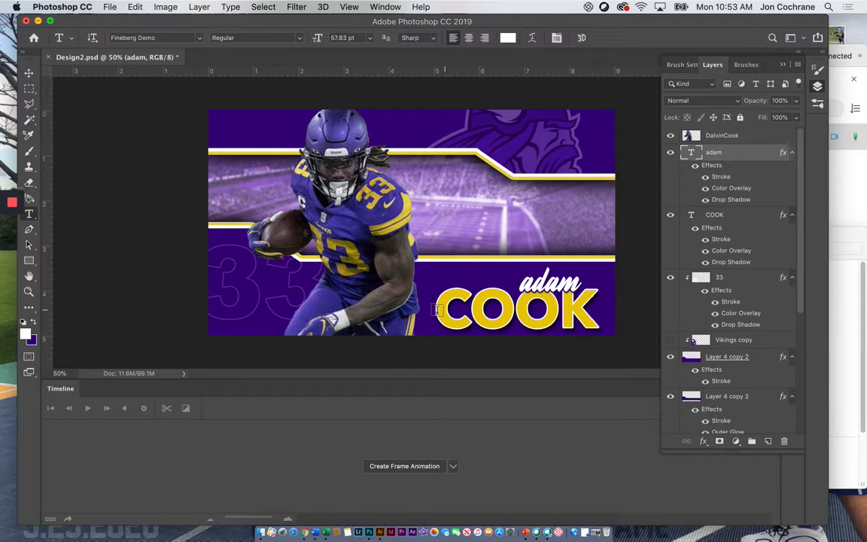
{"action": "left_click_drag", "start_coordinate": [437, 310], "coordinate": [598, 315]}
{"action": "type", "text": "THIELE"}
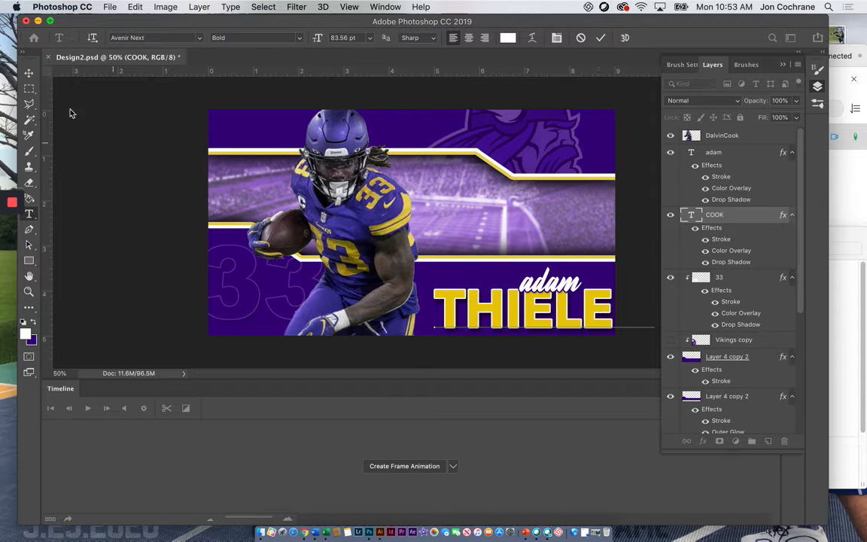
- Scale the THIELEN text down to about 81% and position it just beneath "adam" inside the canvas
{"action": "left_click", "coordinate": [30, 73]}
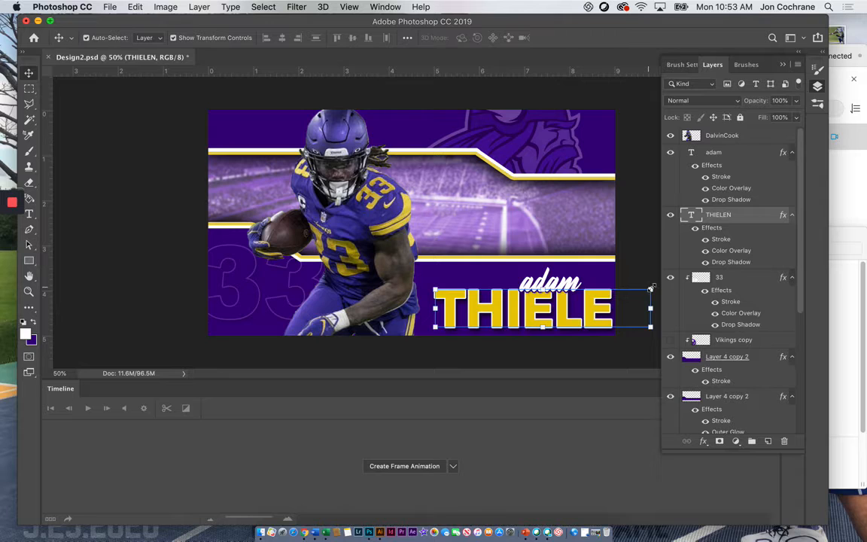
{"action": "left_click_drag", "start_coordinate": [651, 288], "coordinate": [609, 294]}
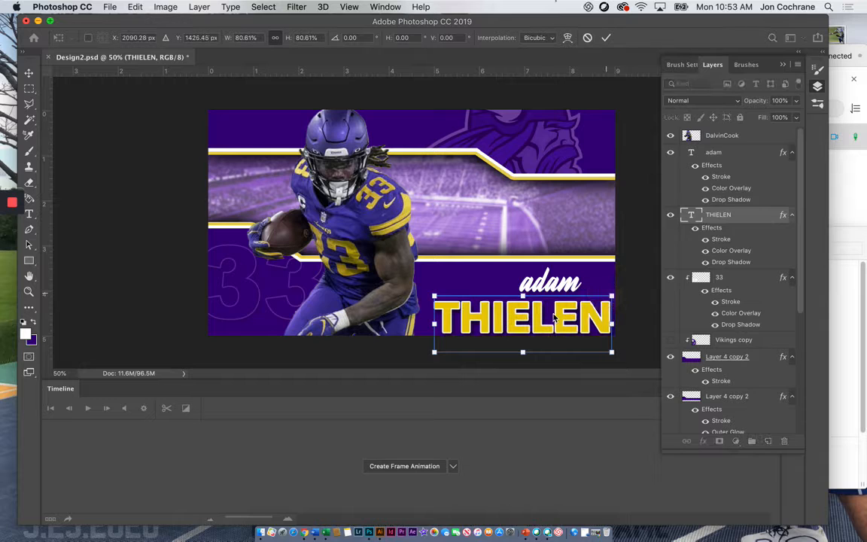
{"action": "left_click_drag", "start_coordinate": [547, 310], "coordinate": [550, 307]}
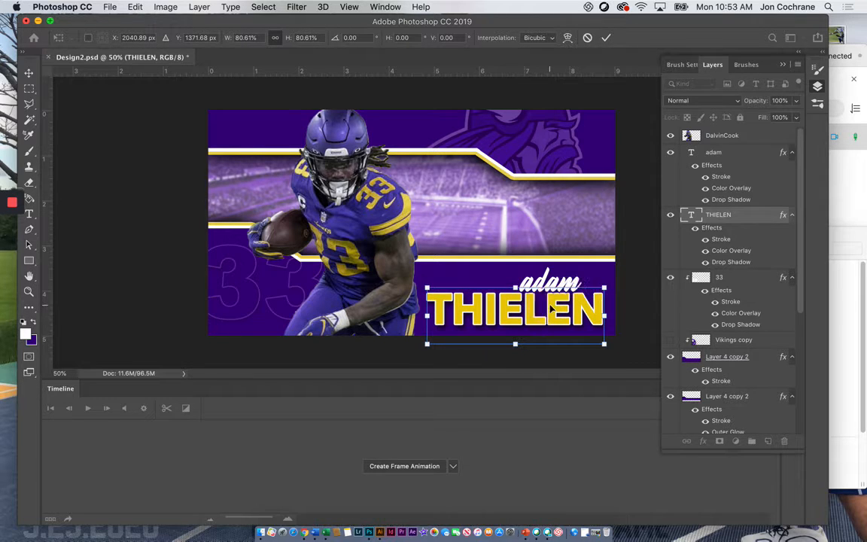
{"action": "key", "text": "Return"}
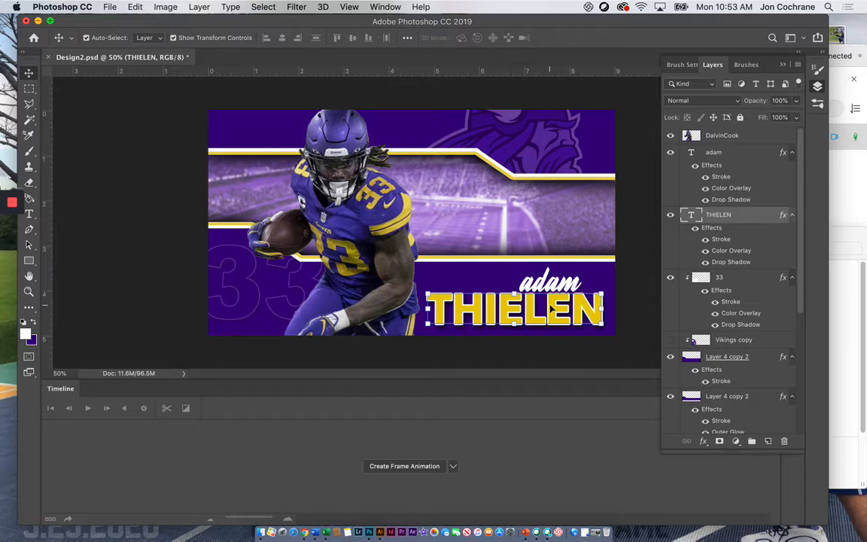
- Start placing an embedded image above the DalvinCook layer
{"action": "left_click", "coordinate": [357, 199]}
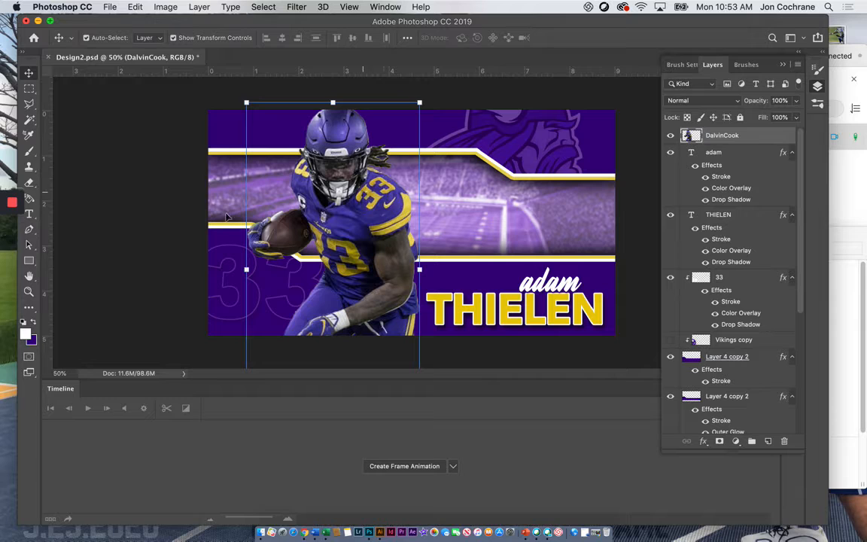
{"action": "left_click", "coordinate": [28, 214]}
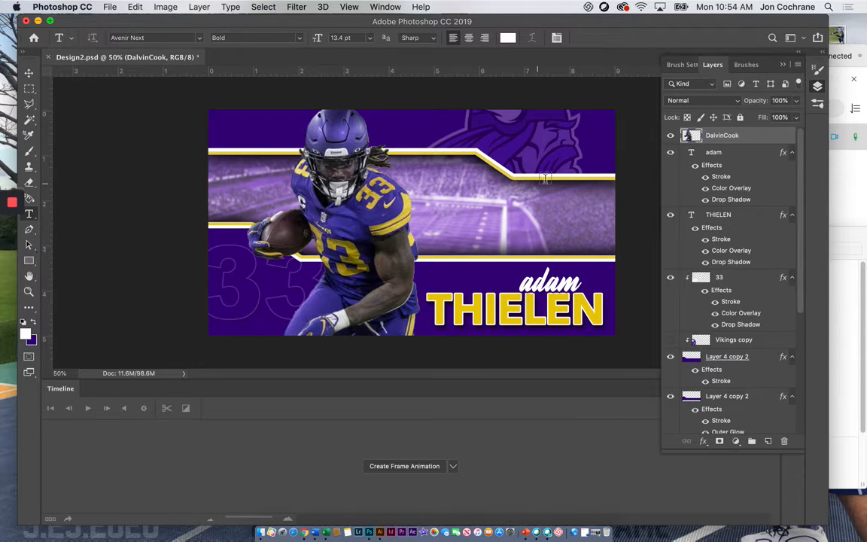
{"action": "left_click", "coordinate": [110, 7]}
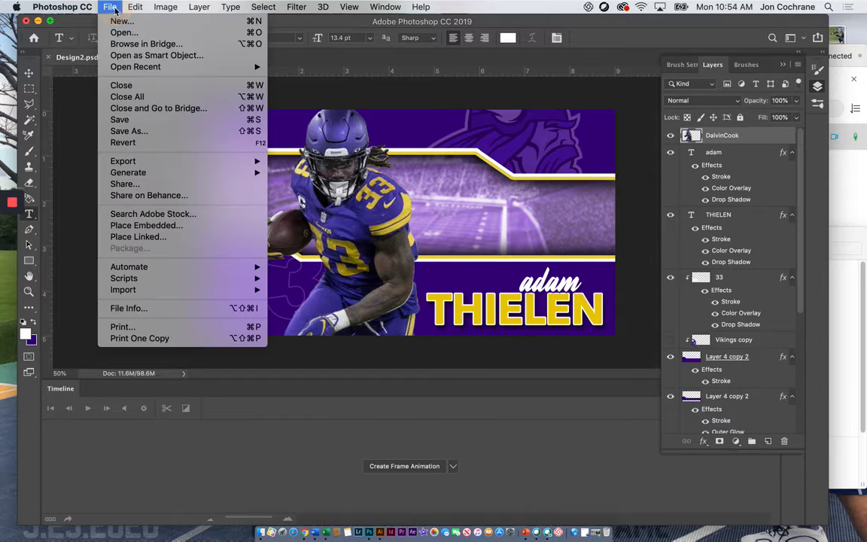
{"action": "left_click", "coordinate": [155, 226]}
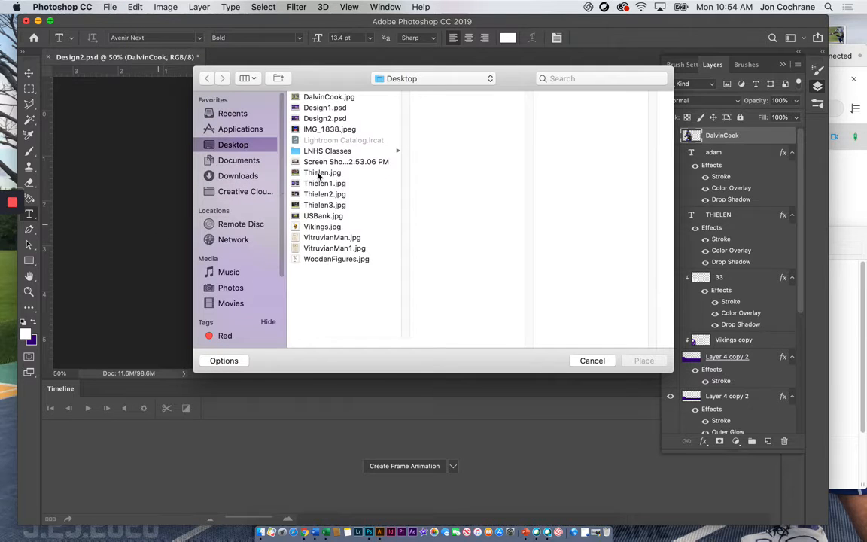
- Preview the Thielen photos on the Desktop and compare them with the player in the existing design
{"action": "left_click", "coordinate": [318, 173]}
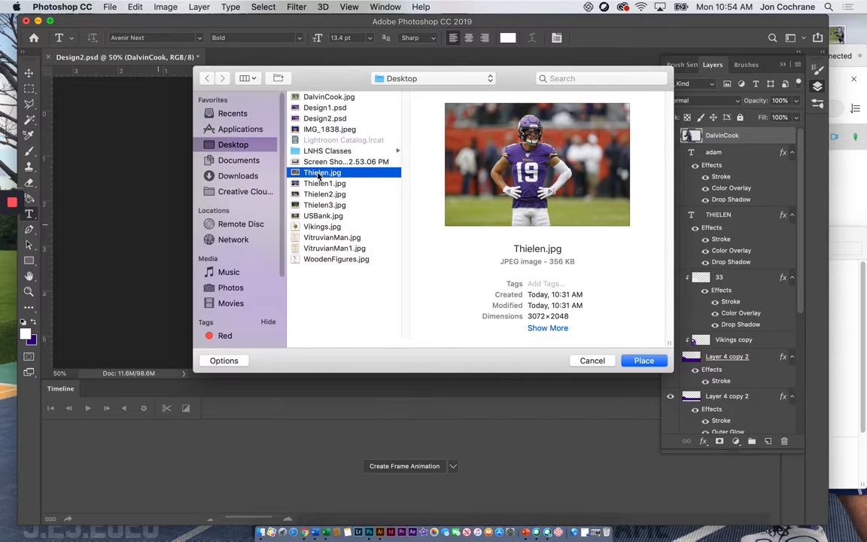
{"action": "key", "text": "Down"}
{"action": "key", "text": "Down"}
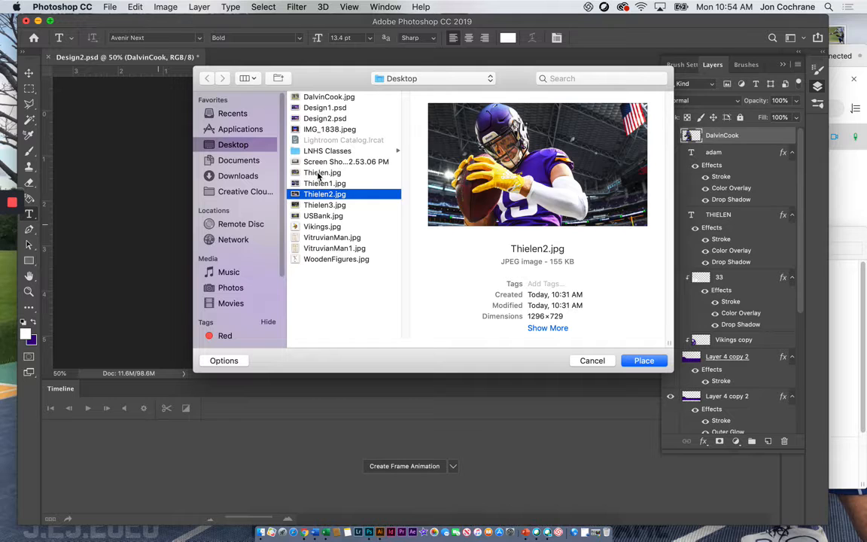
{"action": "key", "text": "Down"}
{"action": "key", "text": "Down"}
{"action": "key", "text": "Up"}
{"action": "key", "text": "Up"}
{"action": "key", "text": "Up"}
{"action": "key", "text": "Up"}
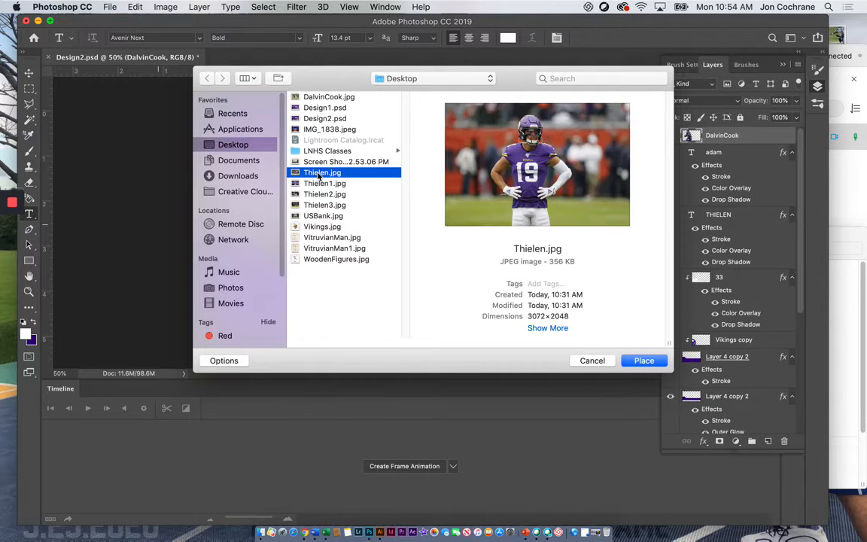
{"action": "left_click_drag", "start_coordinate": [320, 76], "coordinate": [585, 96]}
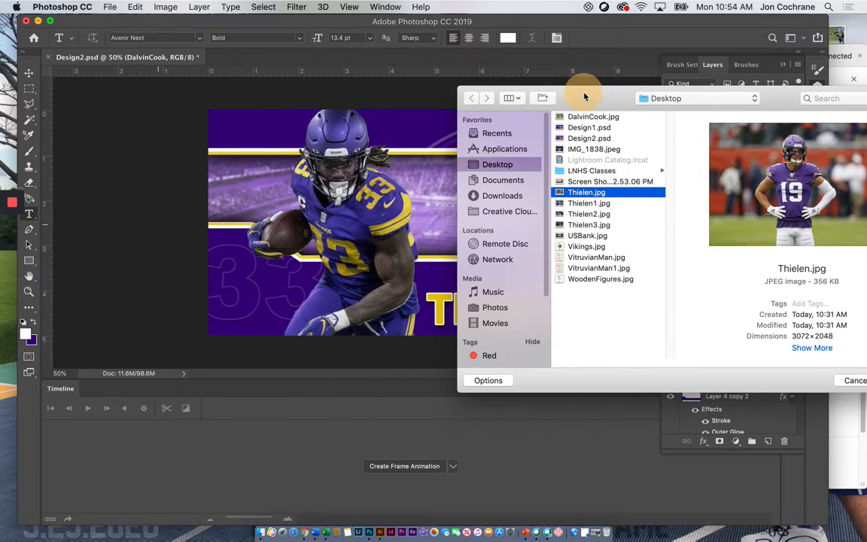
{"action": "left_click_drag", "start_coordinate": [584, 97], "coordinate": [536, 95]}
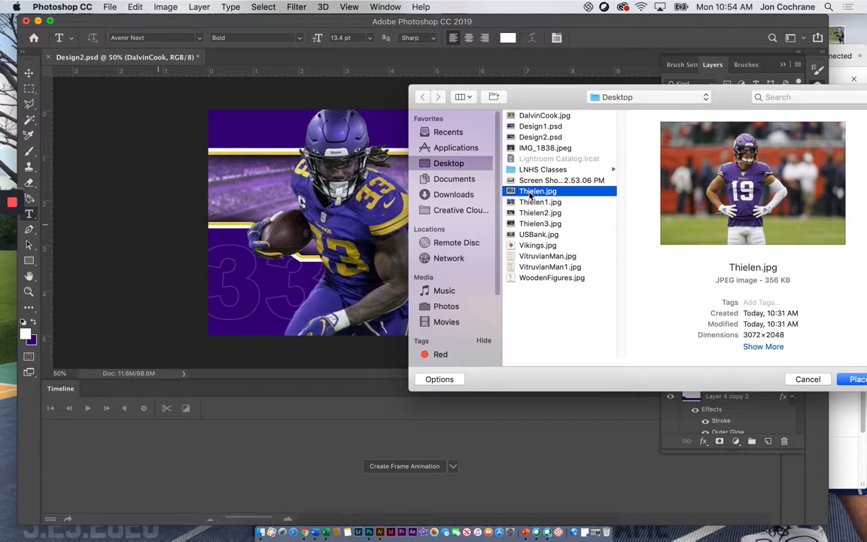
- Place Thielen3.jpg as an embedded image at its default size and rasterize its layer
{"action": "key", "text": "Down"}
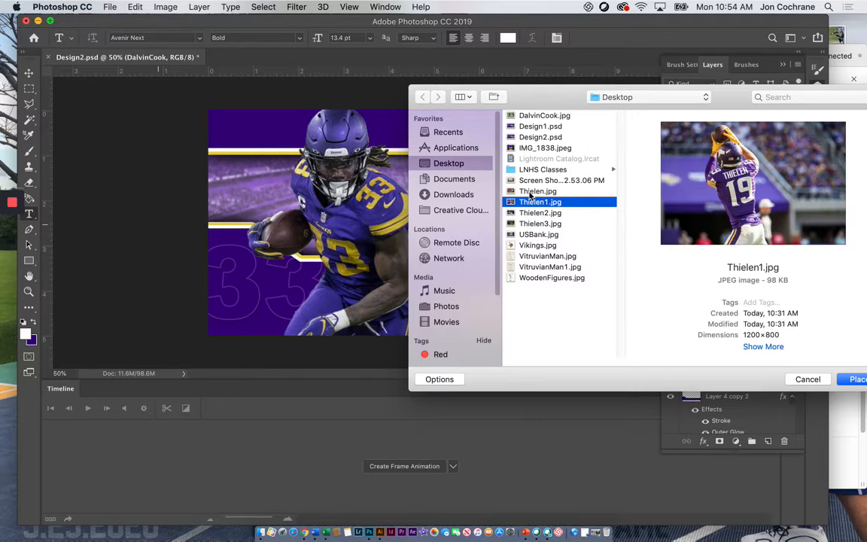
{"action": "key", "text": "Down"}
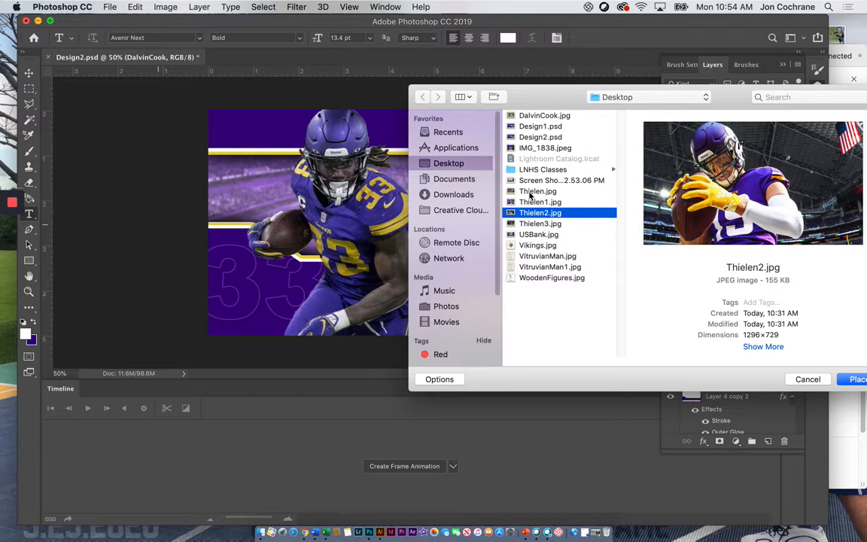
{"action": "key", "text": "Down"}
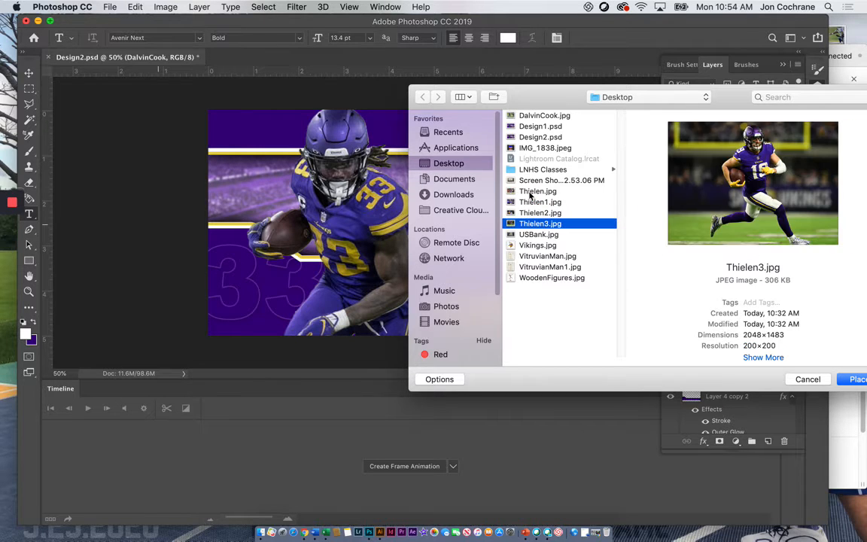
{"action": "left_click", "coordinate": [847, 381]}
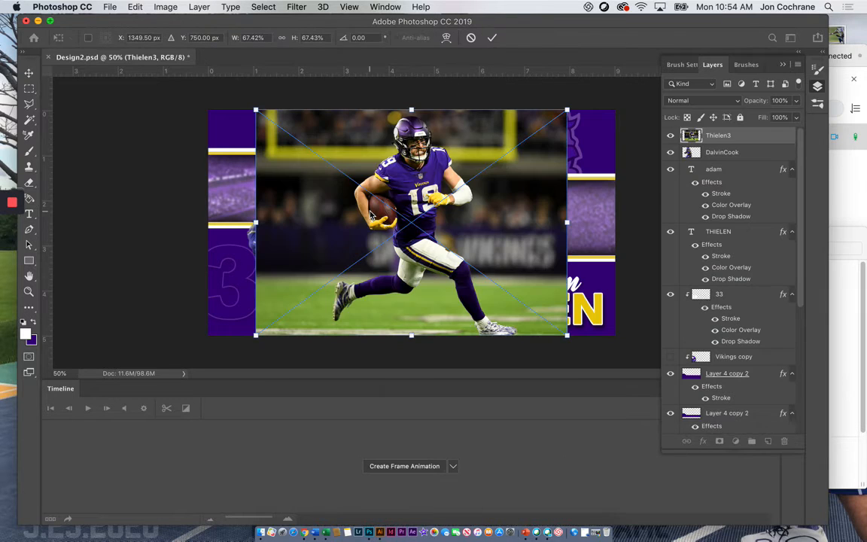
{"action": "key", "text": "Return"}
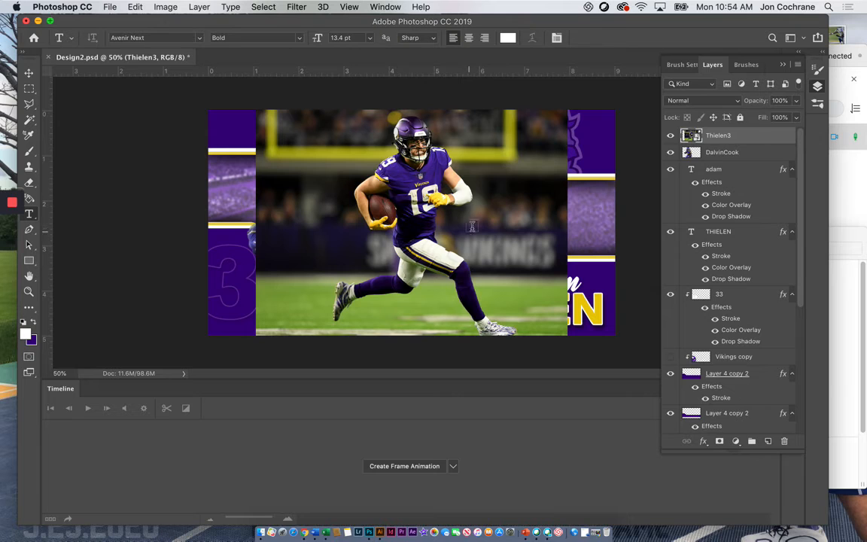
{"action": "right_click", "coordinate": [715, 139]}
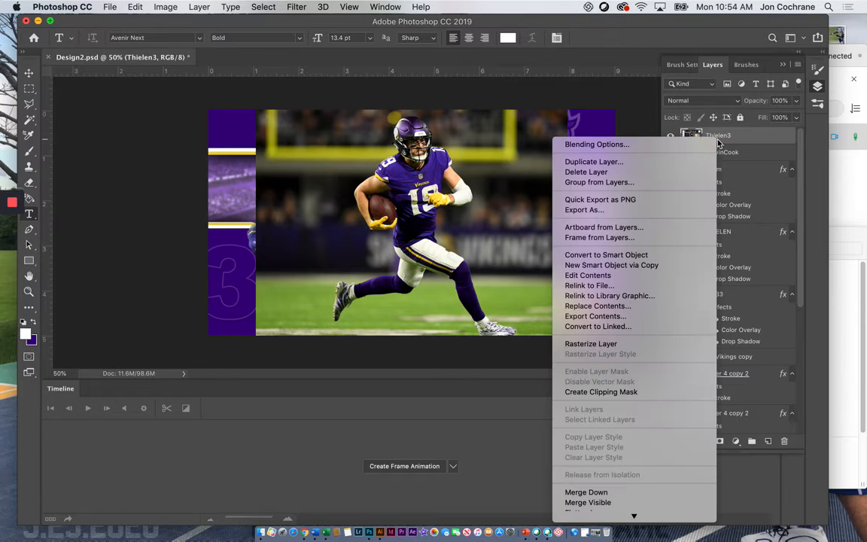
{"action": "left_click", "coordinate": [626, 344]}
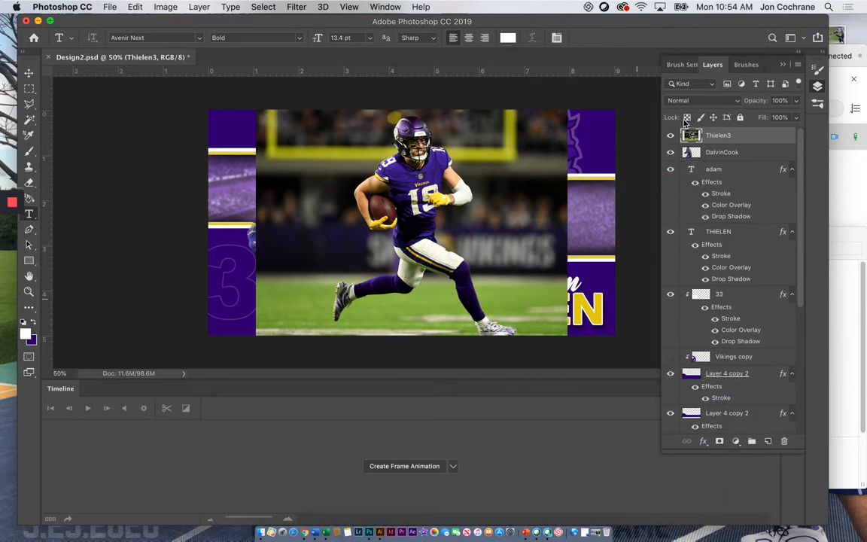
- Select the running player from helmet to upper thigh with the Quick Selection tool, trimming stray background around the helmet
{"action": "left_click", "coordinate": [30, 123]}
{"action": "left_click", "coordinate": [88, 119]}
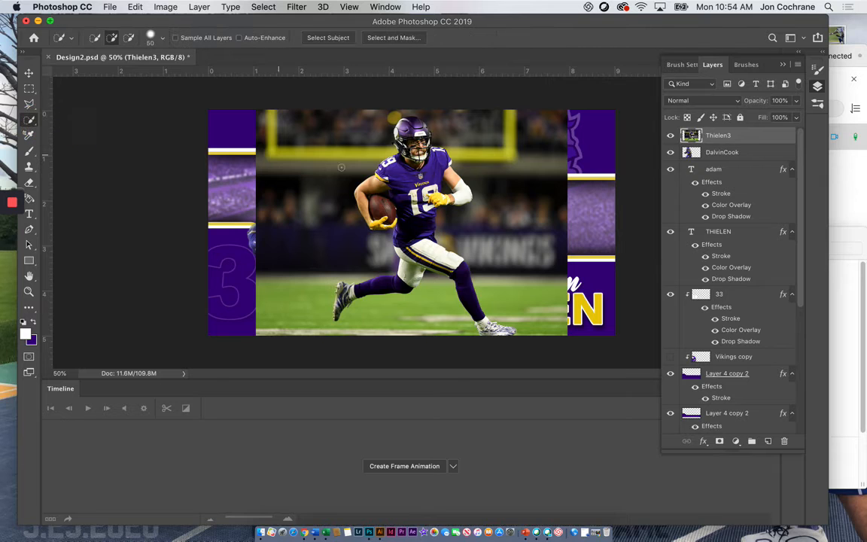
{"action": "mouse_move", "coordinate": [400, 124]}
{"action": "left_mouse_down"}
{"action": "mouse_move", "coordinate": [418, 149]}
{"action": "mouse_move", "coordinate": [420, 169]}
{"action": "mouse_move", "coordinate": [421, 159]}
{"action": "mouse_move", "coordinate": [372, 124]}
{"action": "mouse_move", "coordinate": [369, 162]}
{"action": "mouse_move", "coordinate": [397, 184]}
{"action": "mouse_move", "coordinate": [353, 186]}
{"action": "mouse_move", "coordinate": [344, 197]}
{"action": "mouse_move", "coordinate": [339, 185]}
{"action": "mouse_move", "coordinate": [374, 218]}
{"action": "mouse_move", "coordinate": [337, 192]}
{"action": "mouse_move", "coordinate": [335, 201]}
{"action": "mouse_move", "coordinate": [354, 197]}
{"action": "mouse_move", "coordinate": [411, 235]}
{"action": "mouse_move", "coordinate": [417, 211]}
{"action": "mouse_move", "coordinate": [462, 196]}
{"action": "mouse_move", "coordinate": [438, 160]}
{"action": "left_mouse_up"}
{"action": "left_click_drag", "start_coordinate": [419, 121], "coordinate": [426, 116]}
{"action": "key", "text": "alt"}
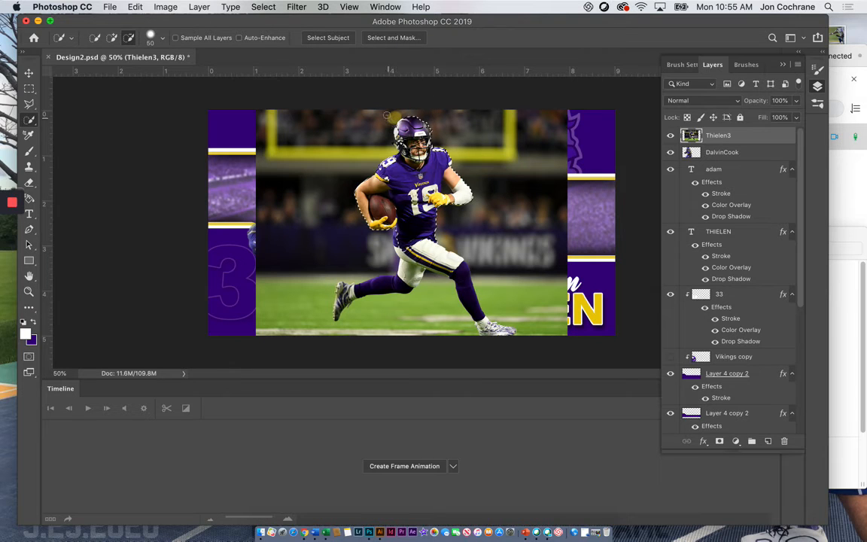
{"action": "left_click_drag", "start_coordinate": [400, 143], "coordinate": [404, 152]}
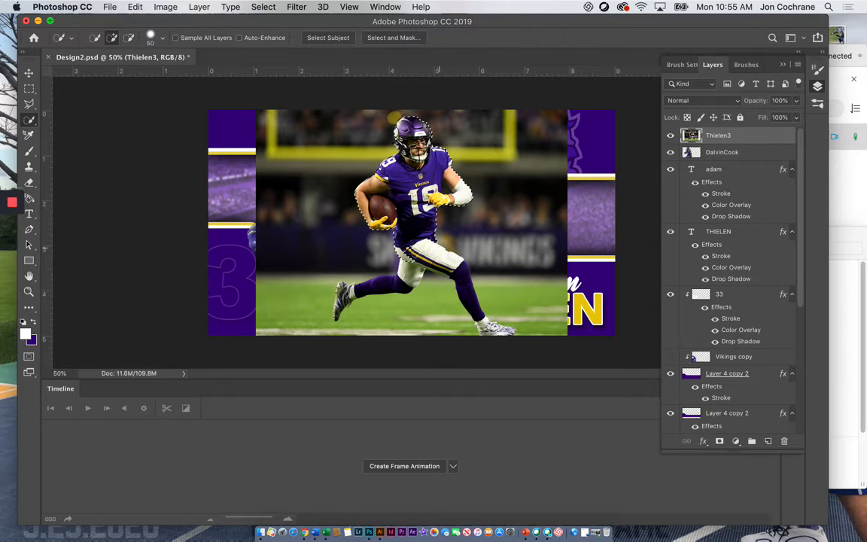
{"action": "mouse_move", "coordinate": [406, 250]}
{"action": "left_mouse_down"}
{"action": "mouse_move", "coordinate": [420, 259]}
{"action": "mouse_move", "coordinate": [436, 250]}
{"action": "left_mouse_up"}
- Invert the selection, delete the background around the player on the Thielen3 layer, and deselect
{"action": "key", "text": "super+shift+i"}
{"action": "key", "text": "BackSpace"}
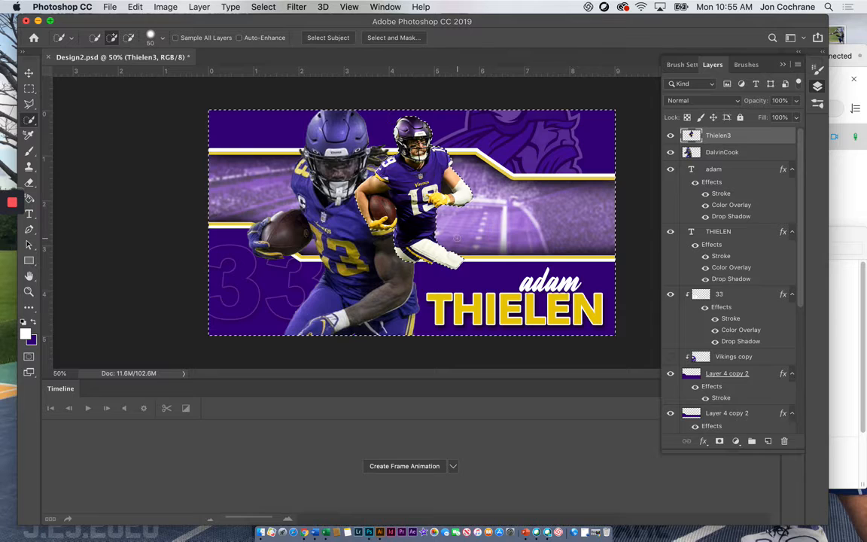
{"action": "left_click", "coordinate": [28, 114]}
{"action": "left_click", "coordinate": [155, 137]}
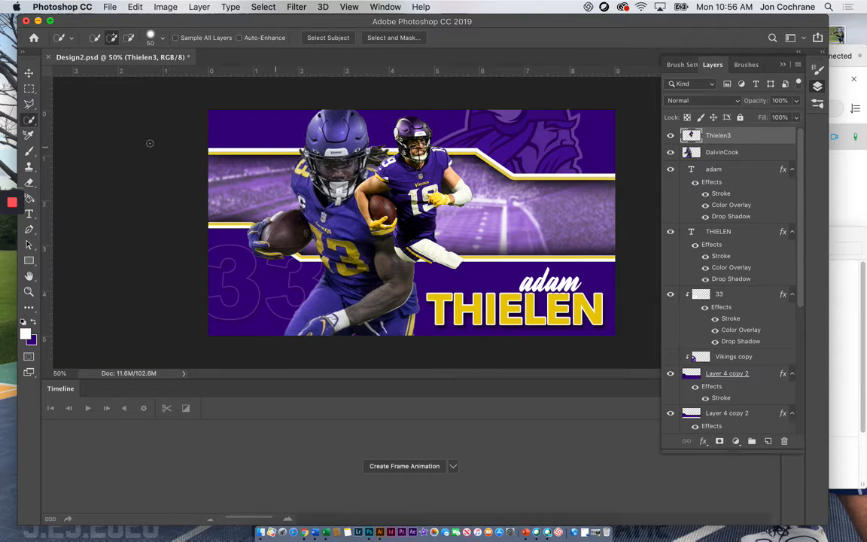
- Switch to the Move tool and hide the DalvinCook layer
{"action": "left_click", "coordinate": [28, 73]}
{"action": "left_click", "coordinate": [670, 152]}
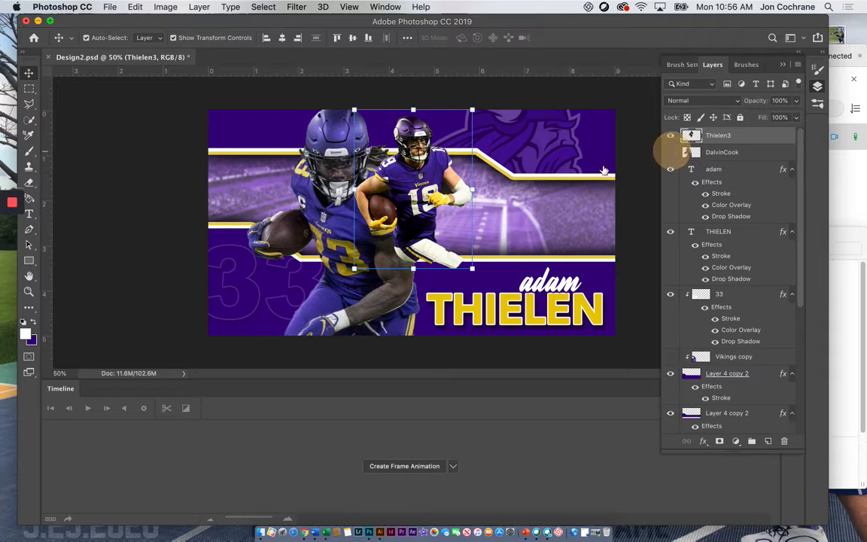
- Move the cut-out player to the lower left part of the graphic and try to enlarge the Thielen3 layer proportionally to about 165%
{"action": "left_click_drag", "start_coordinate": [409, 191], "coordinate": [343, 260]}
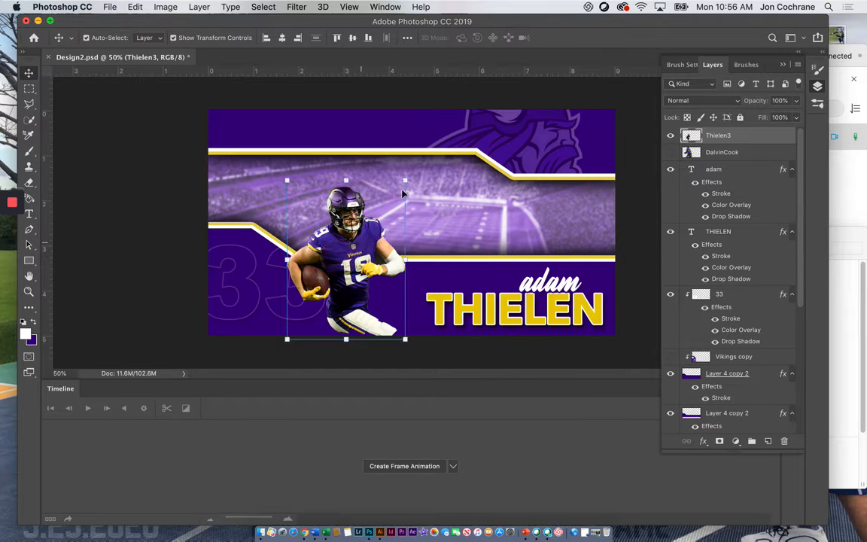
{"action": "left_click_drag", "start_coordinate": [405, 182], "coordinate": [536, 118]}
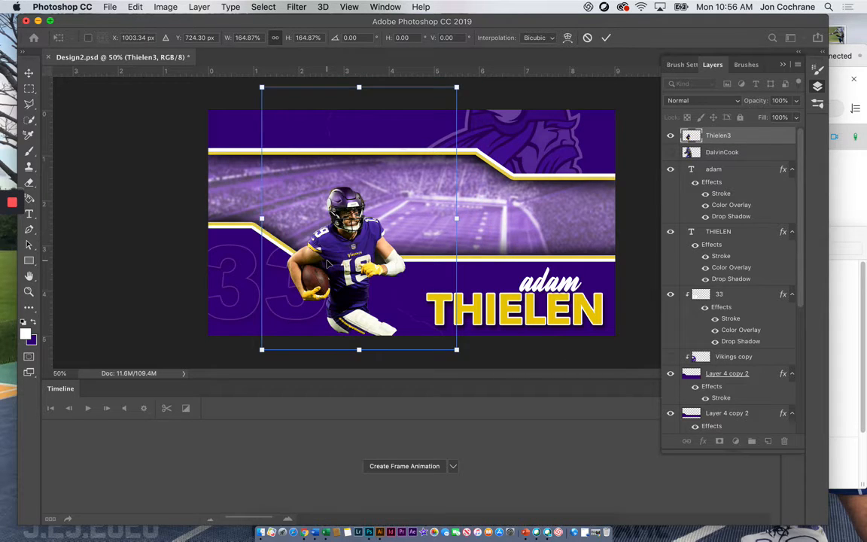
{"action": "key", "text": "Return"}
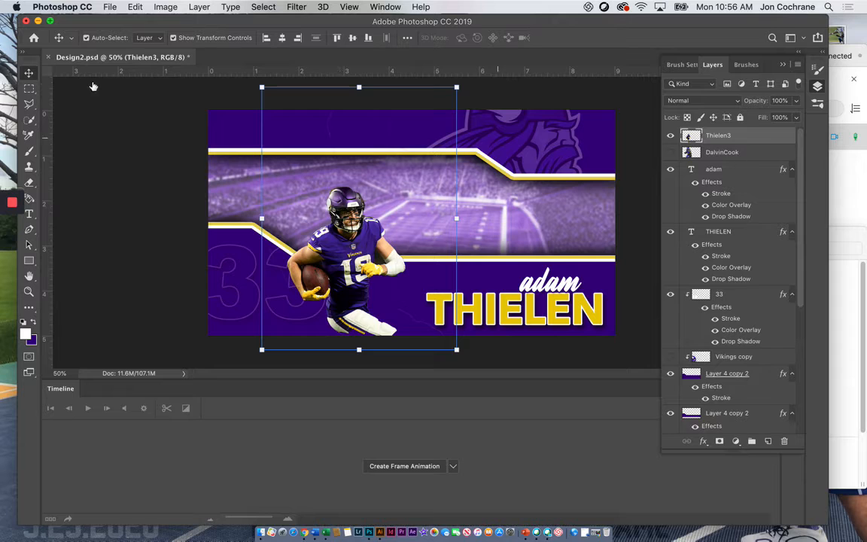
- Check the extent of the Thielen3 layer by trying to move it and toggling its visibility and transform controls off and on
{"action": "left_click", "coordinate": [28, 291]}
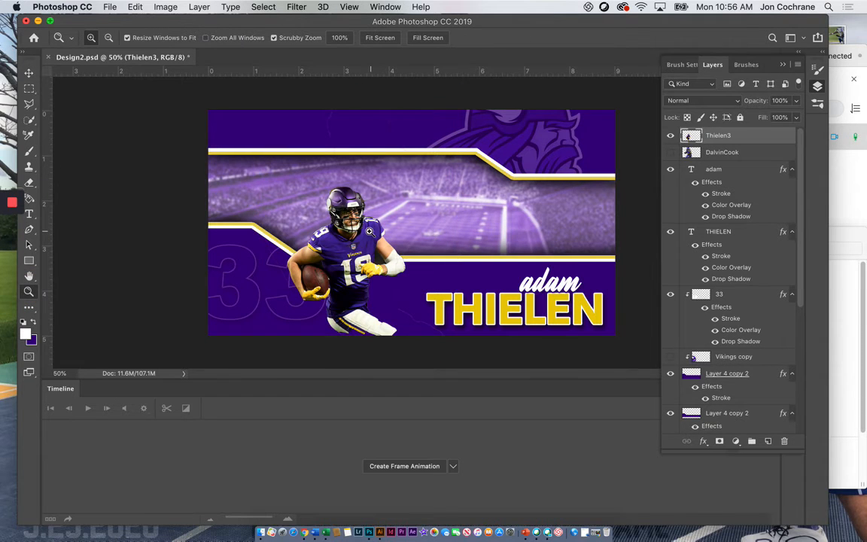
{"action": "left_click", "coordinate": [369, 231]}
{"action": "left_click", "coordinate": [369, 232], "text": "alt"}
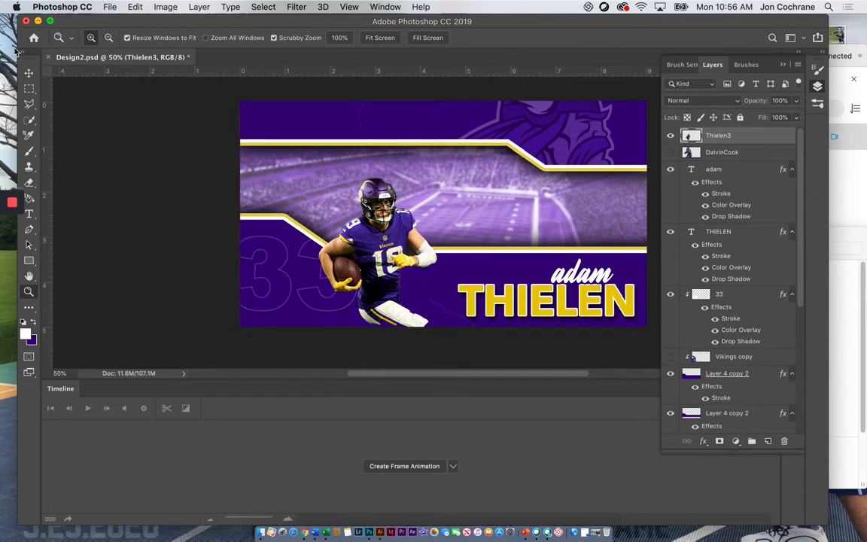
{"action": "left_click", "coordinate": [29, 72]}
{"action": "mouse_move", "coordinate": [367, 222]}
{"action": "left_mouse_down"}
{"action": "mouse_move", "coordinate": [319, 252]}
{"action": "mouse_move", "coordinate": [391, 232]}
{"action": "mouse_move", "coordinate": [370, 235]}
{"action": "left_mouse_up"}
{"action": "left_click", "coordinate": [727, 169]}
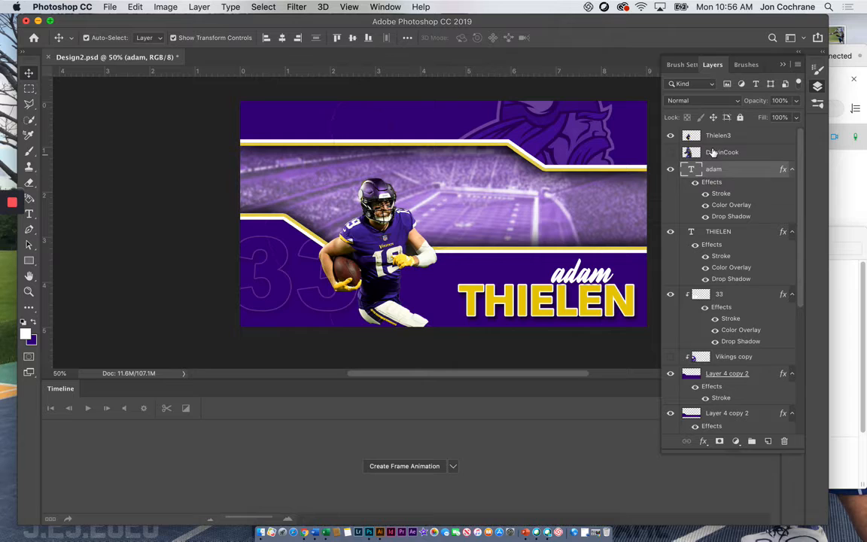
{"action": "left_click", "coordinate": [715, 136]}
{"action": "left_click", "coordinate": [671, 135]}
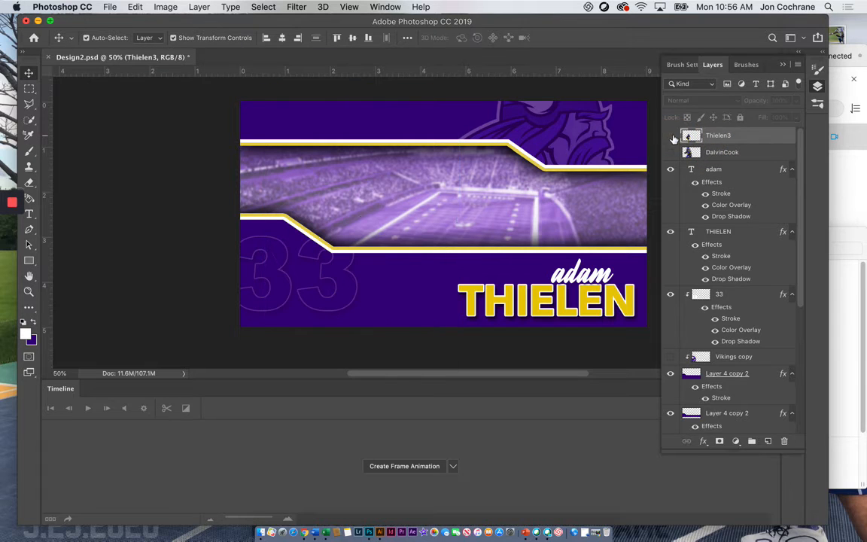
{"action": "left_click", "coordinate": [670, 136]}
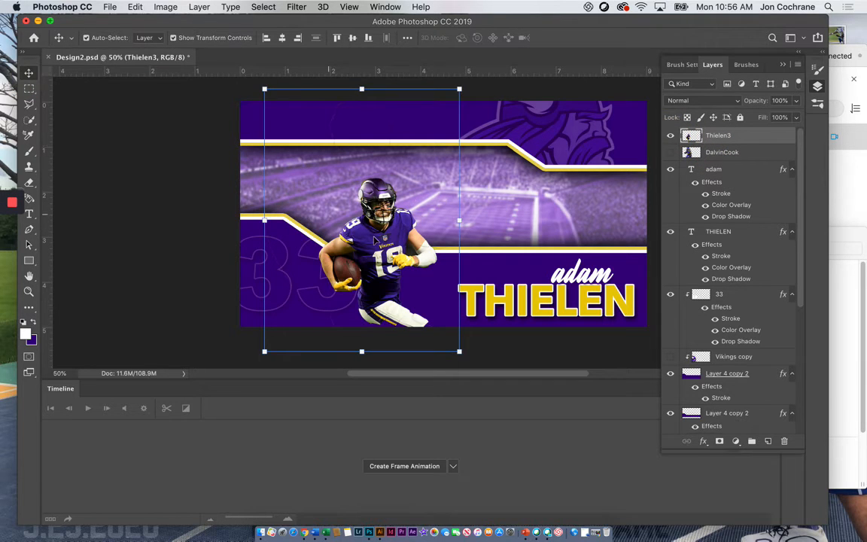
{"action": "left_click", "coordinate": [173, 38]}
{"action": "left_click", "coordinate": [173, 38]}
- Shift the player slightly up and left and try to enlarge the Thielen3 layer proportionally to about 111%
{"action": "left_click_drag", "start_coordinate": [380, 224], "coordinate": [358, 221]}
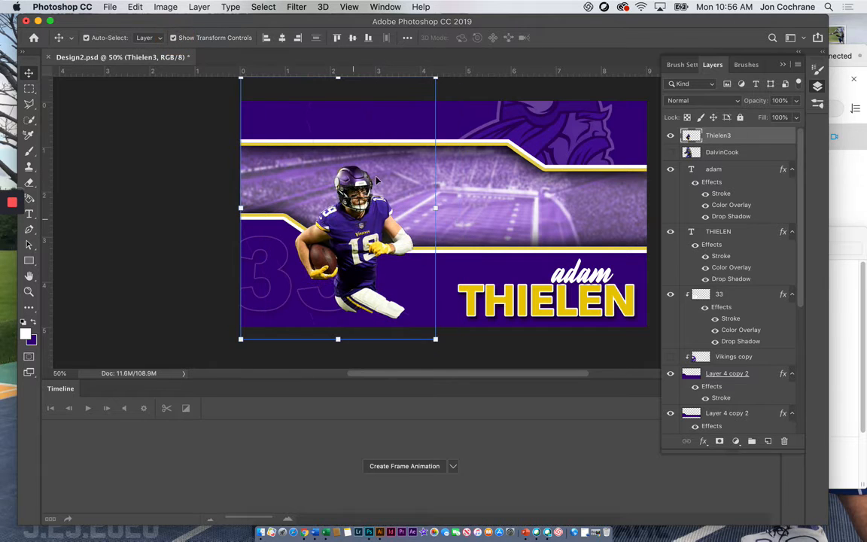
{"action": "left_click_drag", "start_coordinate": [435, 78], "coordinate": [457, 138]}
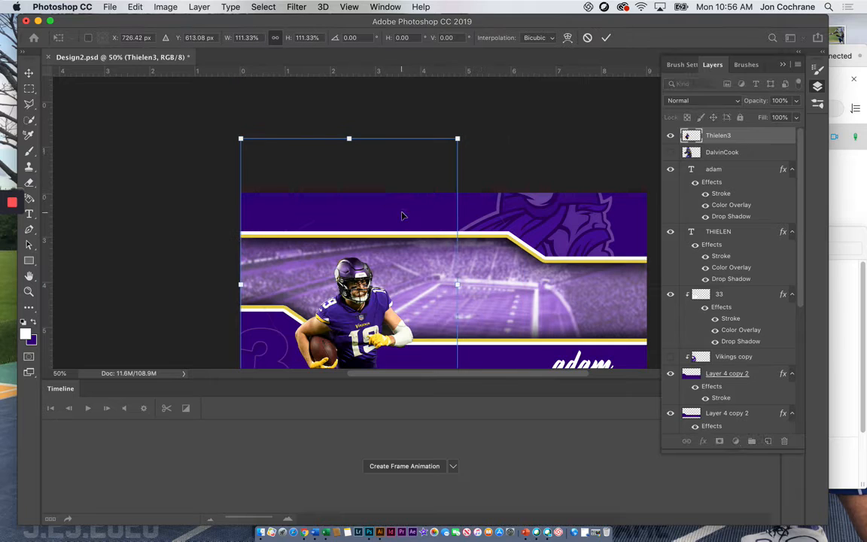
{"action": "key", "text": "Return"}
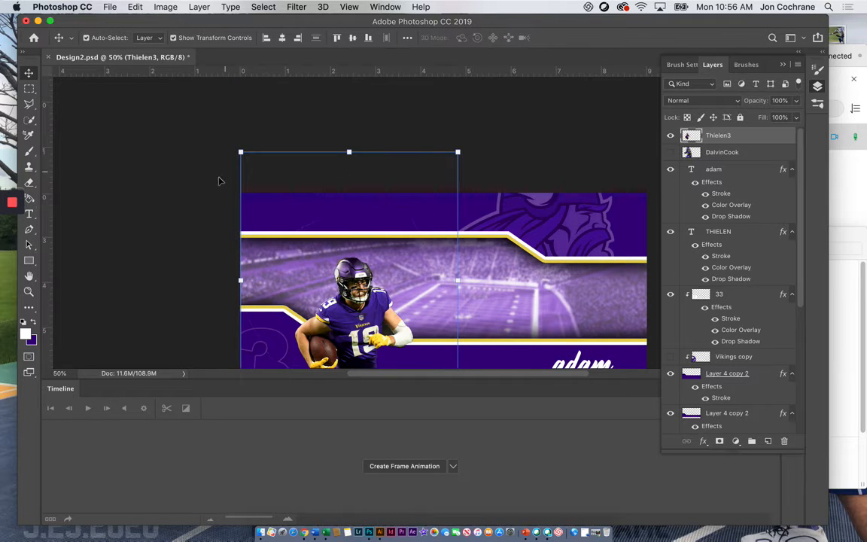
- Marquee-select an area above the player, toggle the Thielen3 layer's visibility to look for stray pixels, and deselect
{"action": "left_click", "coordinate": [29, 89]}
{"action": "left_click_drag", "start_coordinate": [276, 216], "coordinate": [330, 244]}
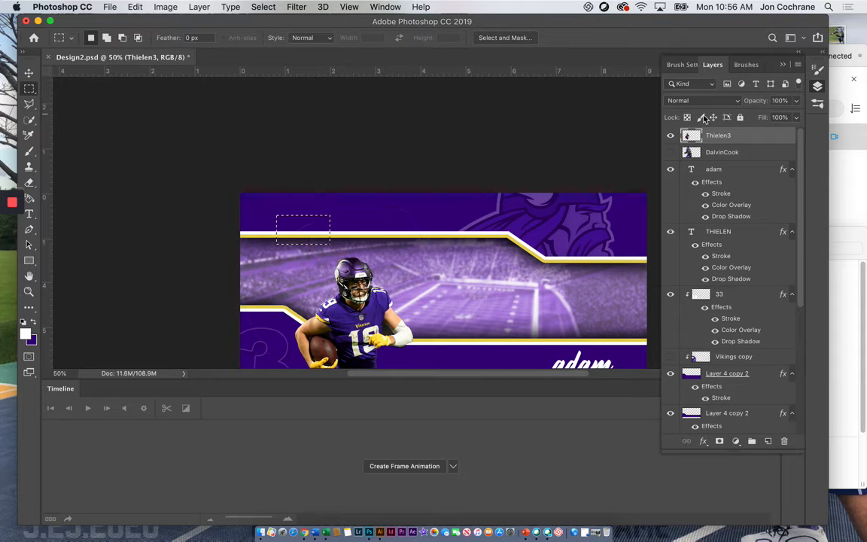
{"action": "left_click", "coordinate": [670, 136]}
{"action": "left_click", "coordinate": [671, 136]}
{"action": "left_click", "coordinate": [670, 136]}
{"action": "left_click", "coordinate": [671, 136]}
{"action": "left_click", "coordinate": [357, 291]}
{"action": "left_click", "coordinate": [25, 76]}
{"action": "scroll", "coordinate": [71, 272], "scroll_direction": "down", "scroll_amount": 1}
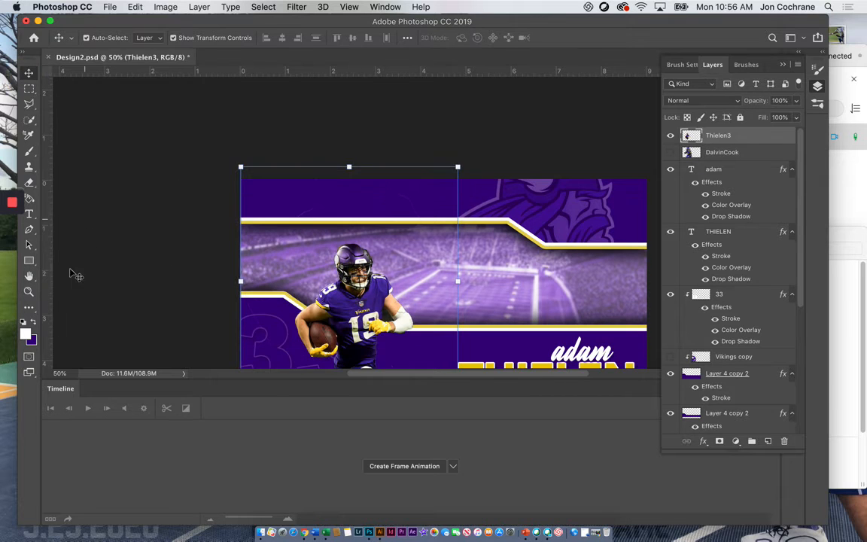
- Erase stray pixels above and to the left of the player's helmet on the Thielen3 layer with the Eraser tool
{"action": "left_click", "coordinate": [28, 291]}
{"action": "left_click", "coordinate": [331, 264], "text": "alt"}
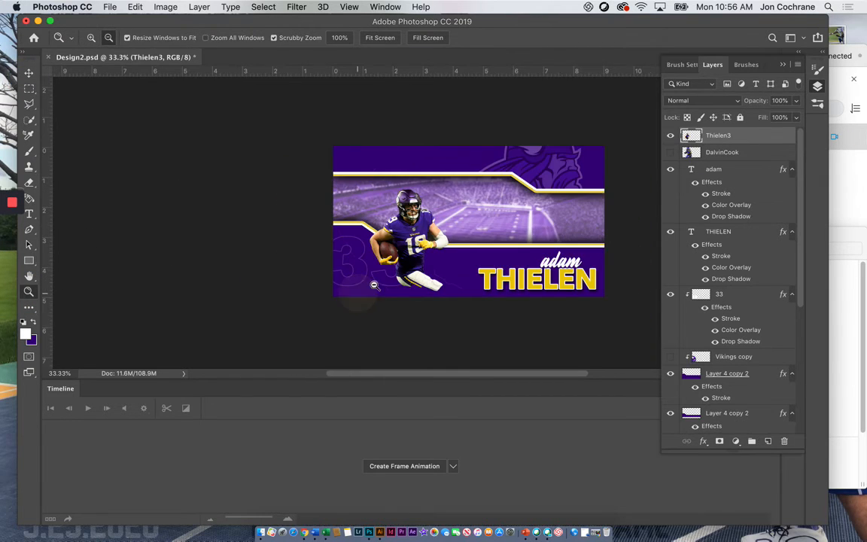
{"action": "left_click", "coordinate": [29, 73]}
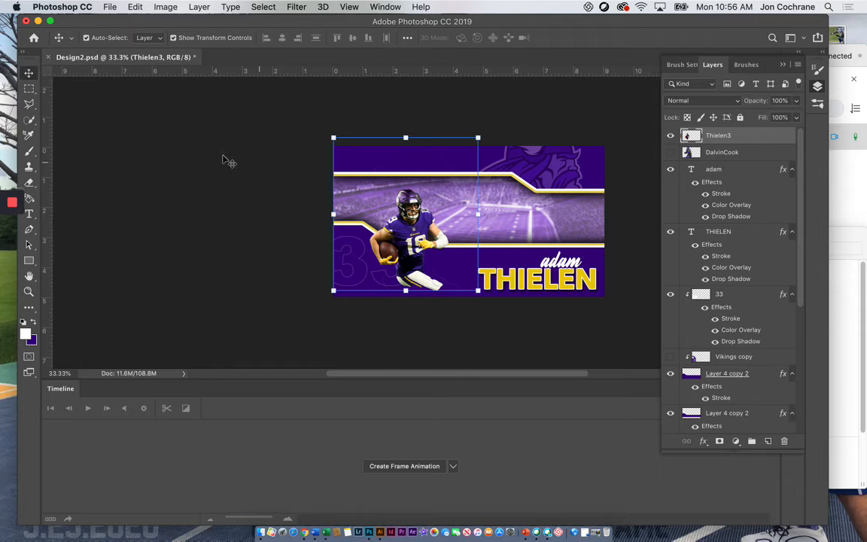
{"action": "left_click", "coordinate": [29, 183]}
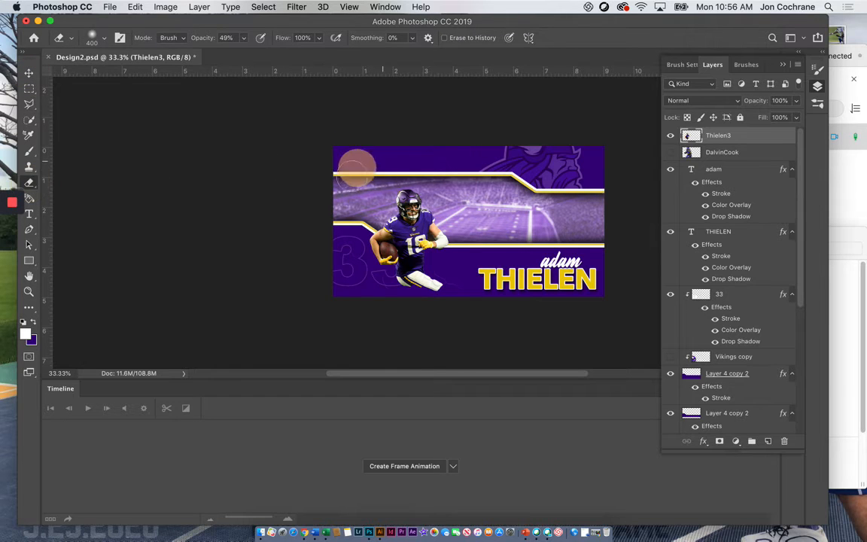
{"action": "mouse_move", "coordinate": [398, 157]}
{"action": "left_mouse_down"}
{"action": "mouse_move", "coordinate": [330, 186]}
{"action": "mouse_move", "coordinate": [347, 197]}
{"action": "left_mouse_up"}
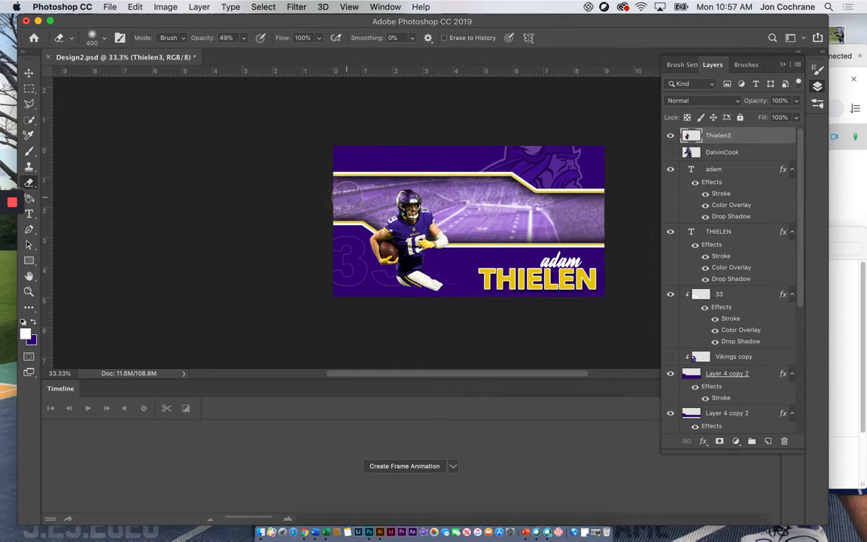
{"action": "mouse_move", "coordinate": [383, 161]}
{"action": "left_mouse_down"}
{"action": "mouse_move", "coordinate": [377, 165]}
{"action": "mouse_move", "coordinate": [456, 159]}
{"action": "mouse_move", "coordinate": [408, 173]}
{"action": "left_mouse_up"}
- Enlarge the player proportionally and position him so the helmet nears the graphic's upper edge and his legs extend below the canvas
{"action": "left_click", "coordinate": [28, 73]}
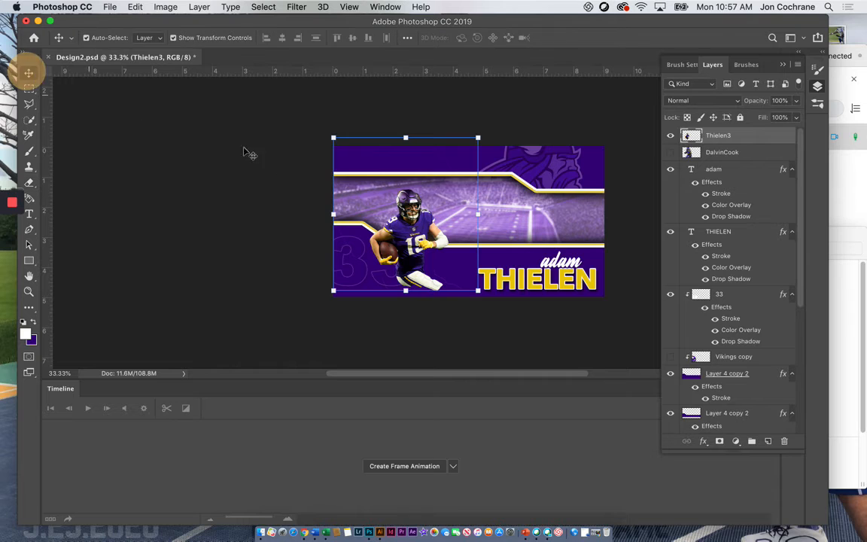
{"action": "left_click_drag", "start_coordinate": [476, 137], "coordinate": [542, 96]}
{"action": "left_click_drag", "start_coordinate": [411, 257], "coordinate": [390, 280]}
{"action": "left_click_drag", "start_coordinate": [517, 115], "coordinate": [560, 92]}
{"action": "mouse_move", "coordinate": [404, 239]}
{"action": "left_mouse_down"}
{"action": "mouse_move", "coordinate": [376, 247]}
{"action": "mouse_move", "coordinate": [392, 245]}
{"action": "left_mouse_up"}
{"action": "left_click_drag", "start_coordinate": [547, 93], "coordinate": [575, 76]}
{"action": "left_click_drag", "start_coordinate": [432, 247], "coordinate": [420, 262]}
{"action": "key", "text": "Return"}
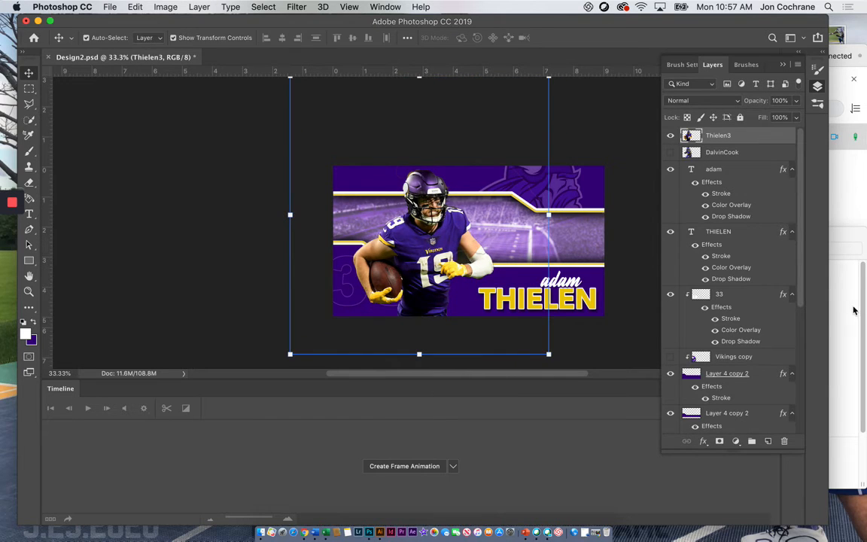
- Open Design1.psd from the recent files and compare its Dalvin Cook graphic with the Thielen version in Design2.psd
{"action": "left_click", "coordinate": [727, 295]}
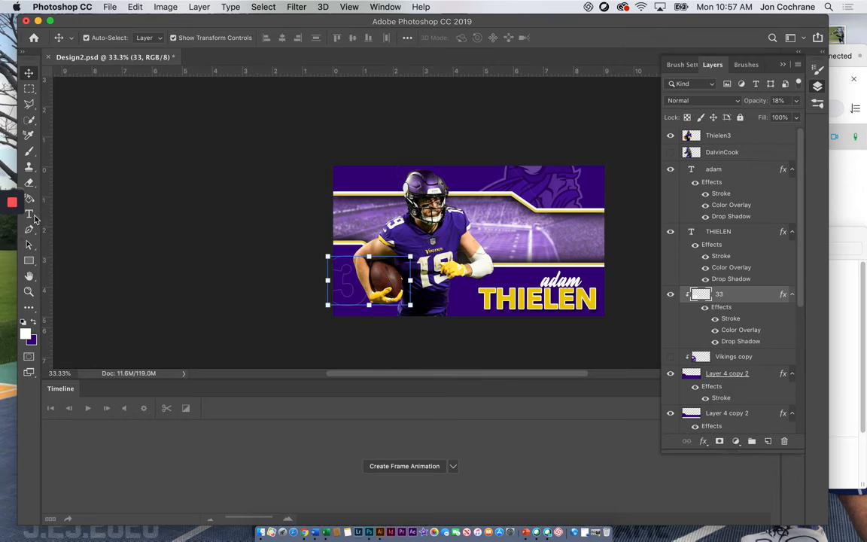
{"action": "left_click", "coordinate": [110, 7]}
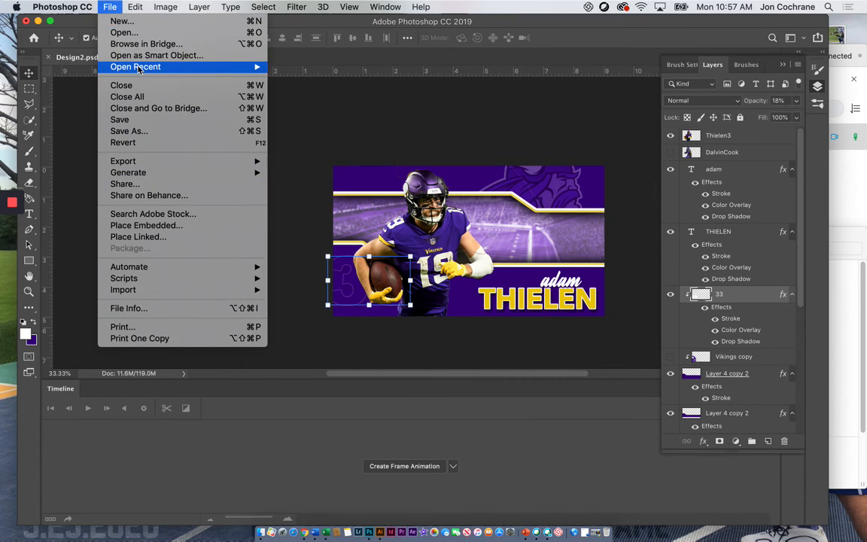
{"action": "mouse_move", "coordinate": [155, 67]}
{"action": "left_click", "coordinate": [265, 73]}
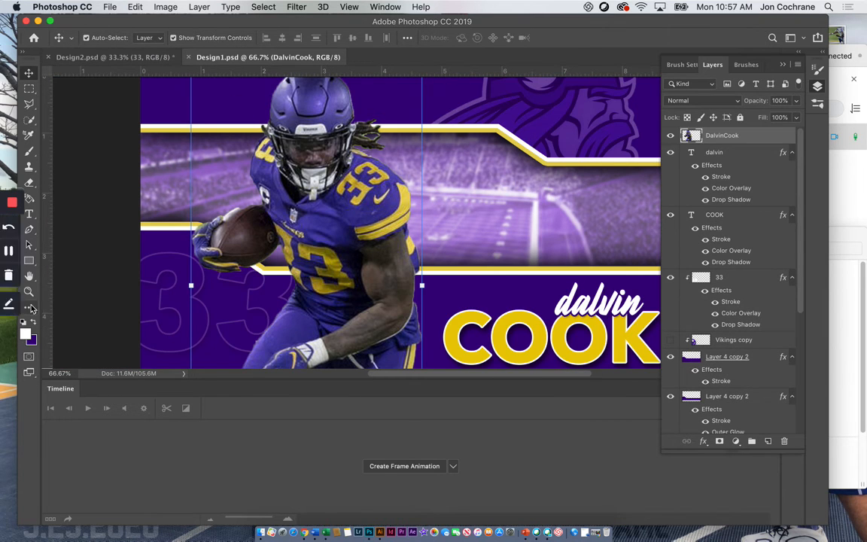
{"action": "left_click", "coordinate": [29, 291]}
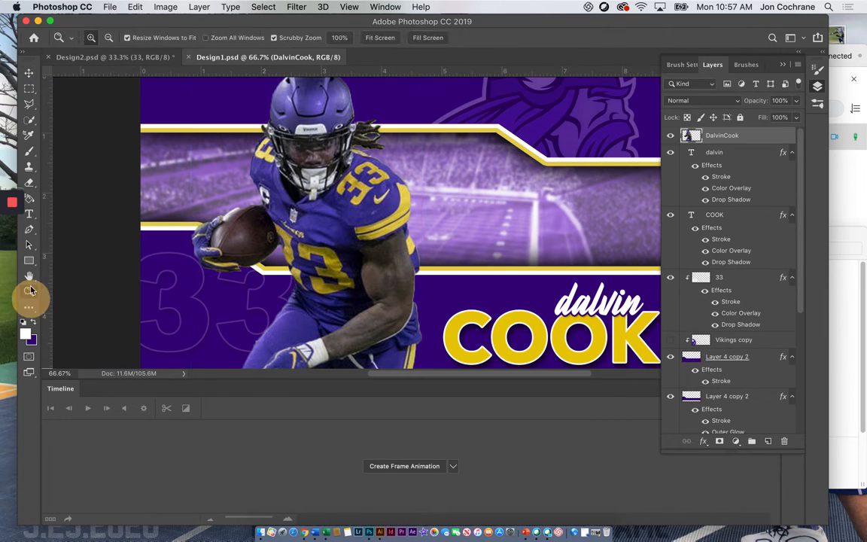
{"action": "left_click", "coordinate": [475, 233], "text": "alt"}
{"action": "left_click", "coordinate": [475, 233], "text": "alt"}
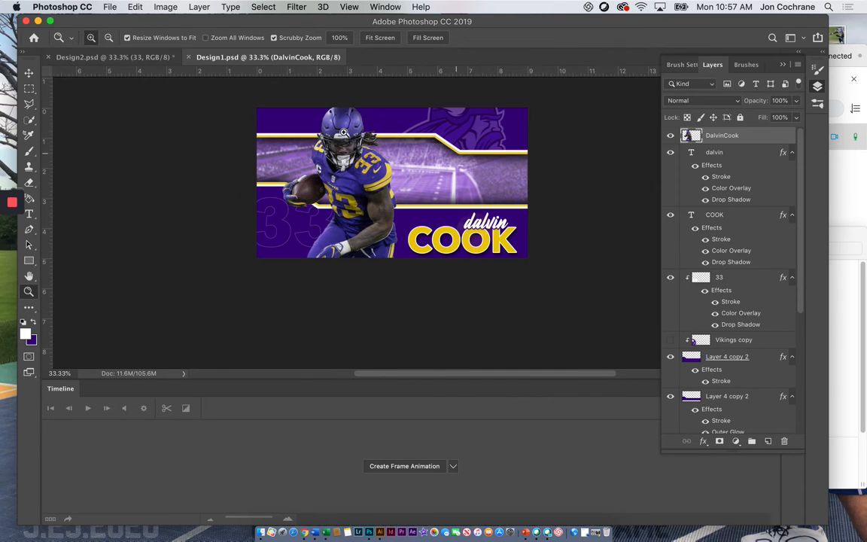
{"action": "left_click", "coordinate": [120, 57]}
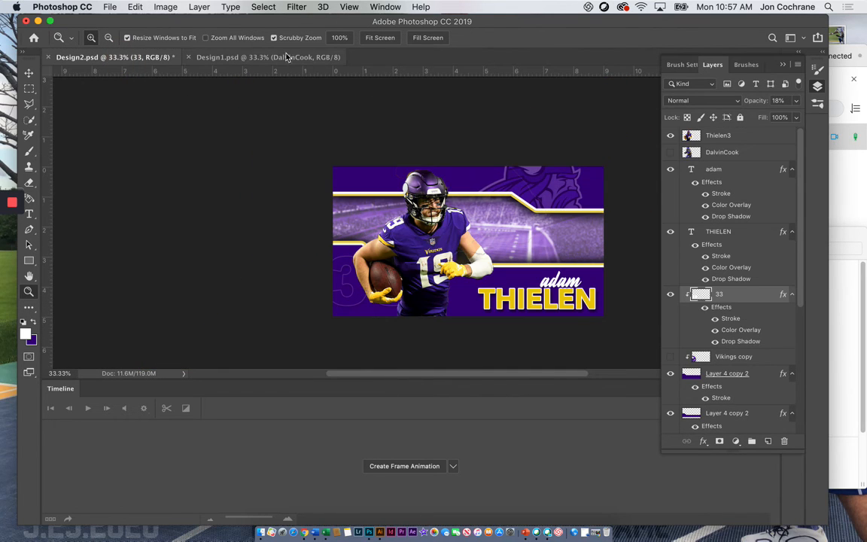
{"action": "left_click", "coordinate": [266, 58]}
{"action": "scroll", "coordinate": [379, 164], "scroll_direction": "up", "scroll_amount": 1}
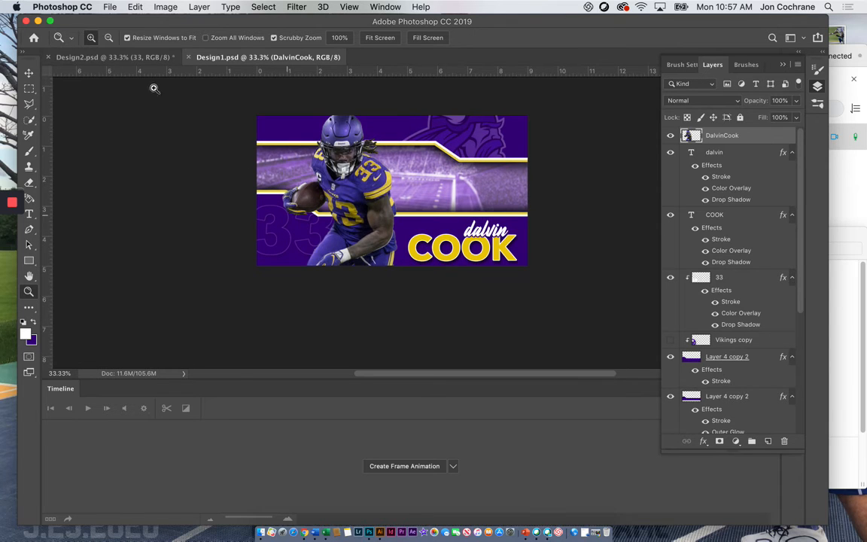
{"action": "left_click", "coordinate": [85, 58]}
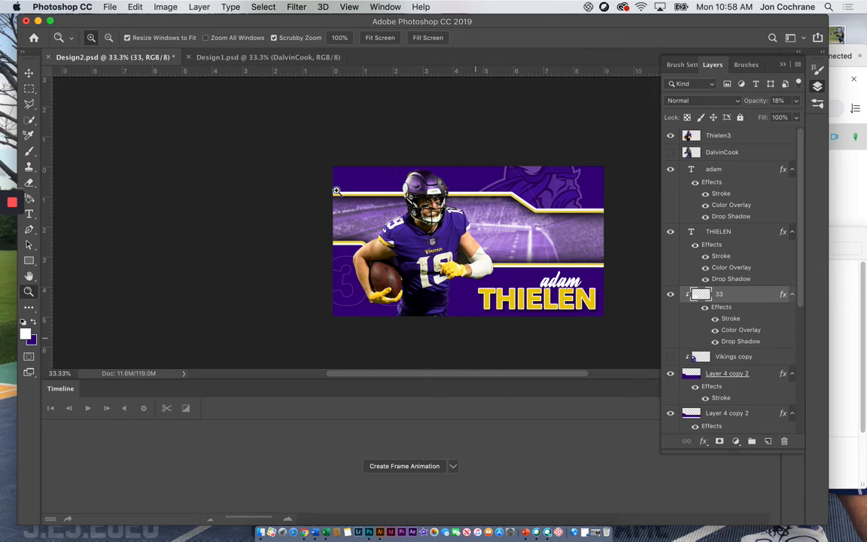
- In Design1.psd, shift the "dalvin" text right so it sits above the end of COOK
{"action": "left_click", "coordinate": [219, 58]}
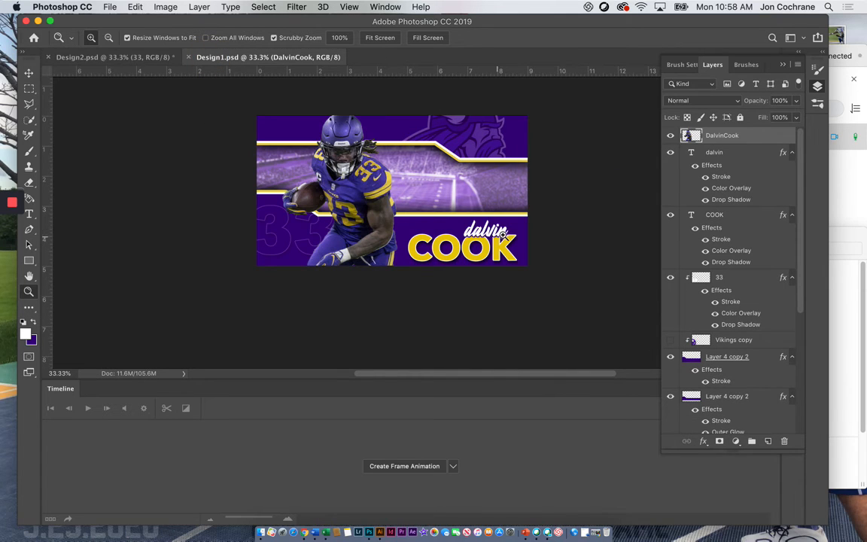
{"action": "left_click", "coordinate": [29, 72]}
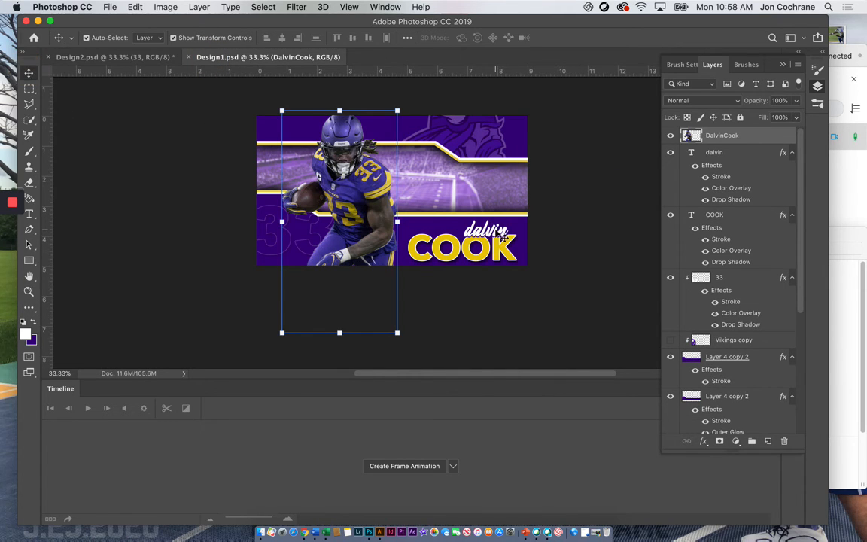
{"action": "left_click", "coordinate": [498, 227]}
{"action": "mouse_move", "coordinate": [507, 233]}
{"action": "left_mouse_down"}
{"action": "mouse_move", "coordinate": [479, 233]}
{"action": "mouse_move", "coordinate": [521, 231]}
{"action": "mouse_move", "coordinate": [447, 210]}
{"action": "mouse_move", "coordinate": [497, 233]}
{"action": "left_mouse_up"}
{"action": "key", "text": "Left"}
{"action": "key", "text": "Left"}
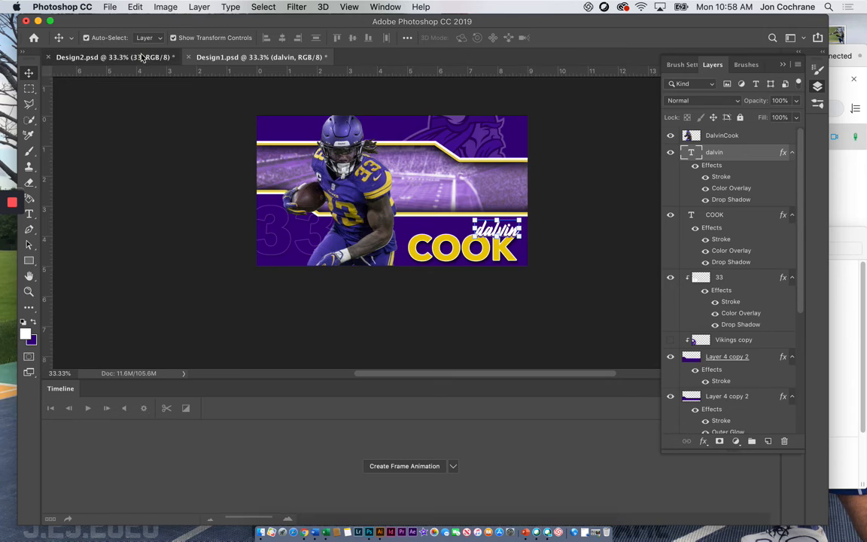
- In Design2.psd, nudge the "adam" text right until its end lines up with the right end of THIELEN
{"action": "left_click", "coordinate": [113, 57]}
{"action": "left_click", "coordinate": [565, 284]}
{"action": "key", "text": "Right"}
{"action": "key", "text": "Right"}
{"action": "key", "text": "Right"}
{"action": "key", "text": "Right"}
{"action": "key", "text": "Right"}
{"action": "key", "text": "Right"}
{"action": "key", "text": "Right"}
{"action": "key", "text": "Right"}
{"action": "key", "text": "Right"}
{"action": "key", "text": "Right"}
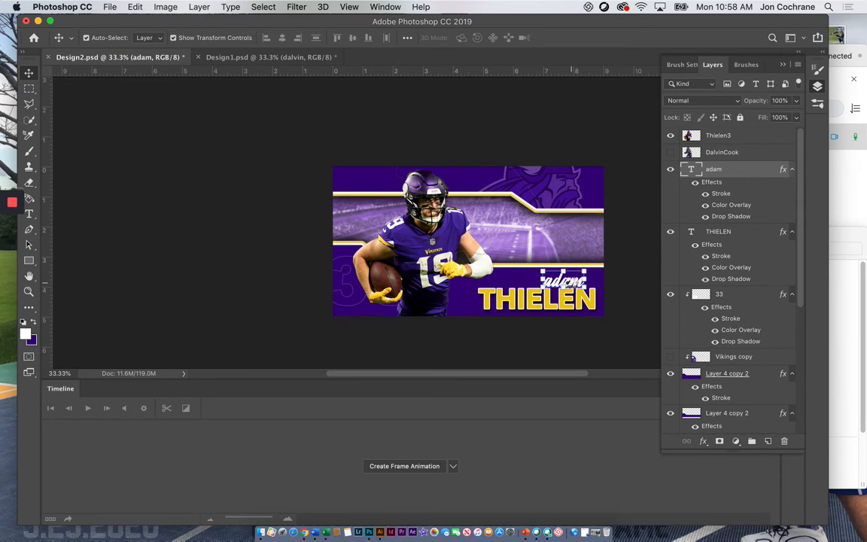
{"action": "key", "text": "Right"}
{"action": "key", "text": "Right"}
{"action": "key", "text": "Right"}
{"action": "key", "text": "Right"}
{"action": "key", "text": "Right"}
{"action": "key", "text": "Right"}
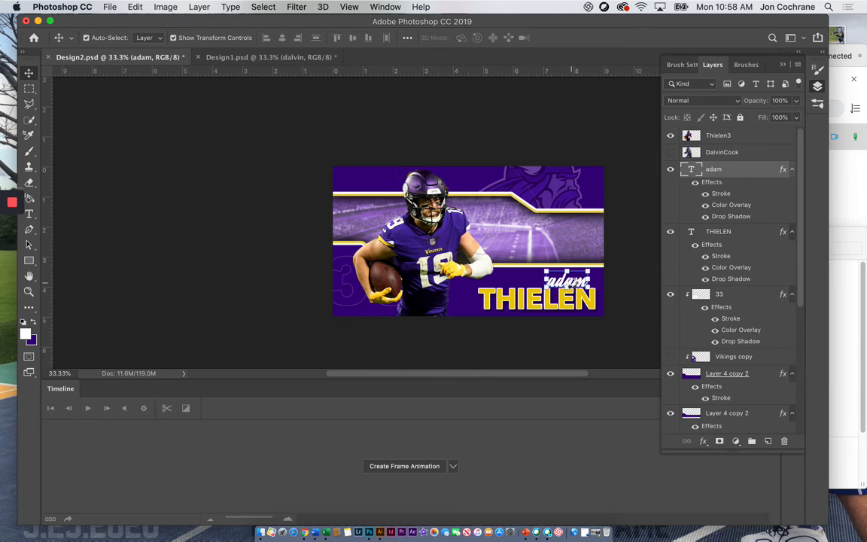
{"action": "key", "text": "Right"}
{"action": "key", "text": "Right"}
{"action": "key", "text": "Right"}
{"action": "key", "text": "Right"}
{"action": "key", "text": "Right"}
{"action": "key", "text": "Right"}
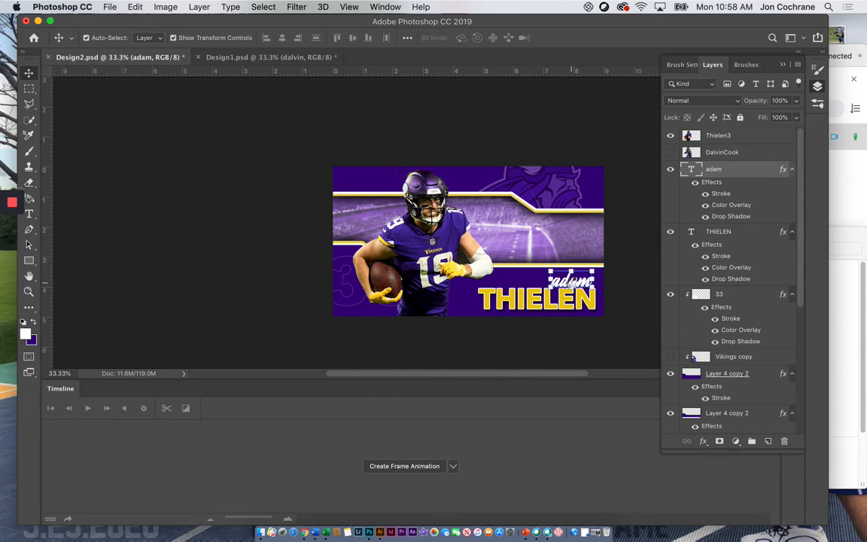
{"action": "key", "text": "Right"}
{"action": "key", "text": "Right"}
{"action": "key", "text": "Right"}
{"action": "key", "text": "Right"}
{"action": "key", "text": "Right"}
{"action": "key", "text": "Right"}
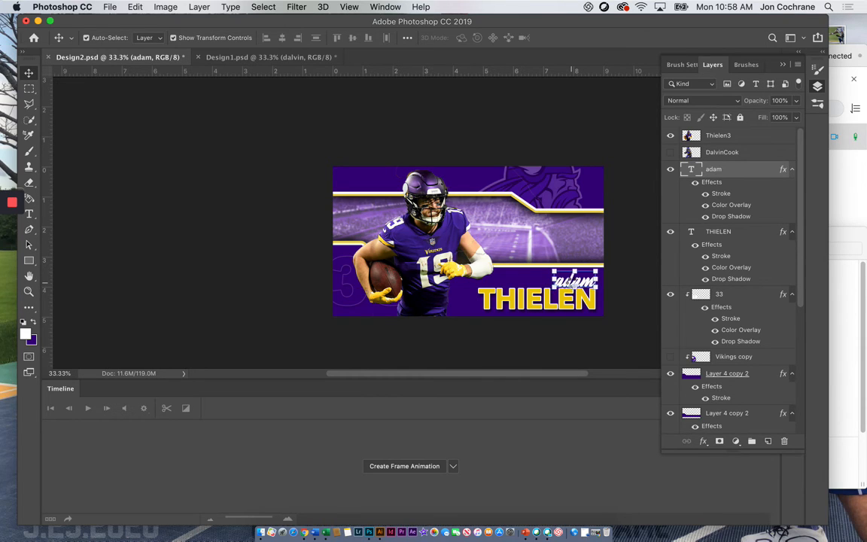
{"action": "key", "text": "Left"}
{"action": "key", "text": "Left"}
{"action": "key", "text": "Left"}
{"action": "key", "text": "Left"}
{"action": "key", "text": "Left"}
{"action": "key", "text": "Left"}
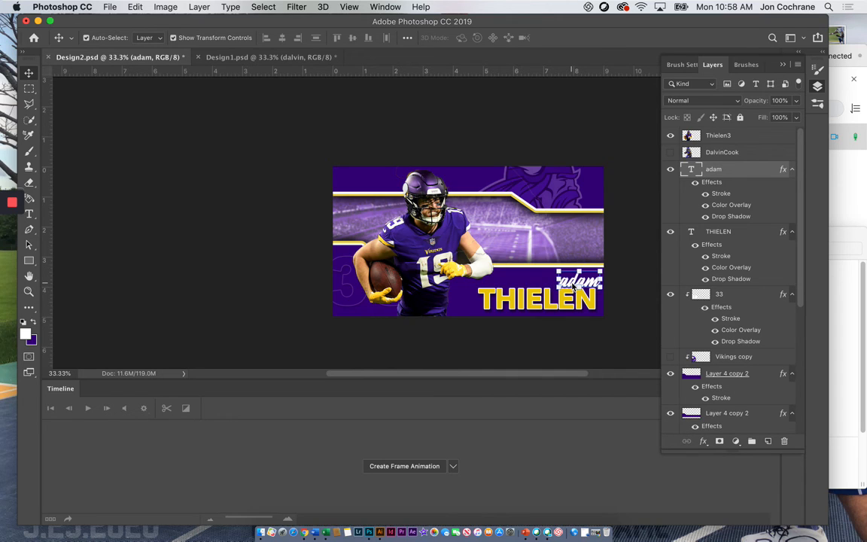
{"action": "key", "text": "Left"}
{"action": "key", "text": "Left"}
{"action": "key", "text": "Left"}
{"action": "key", "text": "Left"}
{"action": "key", "text": "Left"}
{"action": "key", "text": "Left"}
{"action": "key", "text": "Left"}
{"action": "key", "text": "Left"}
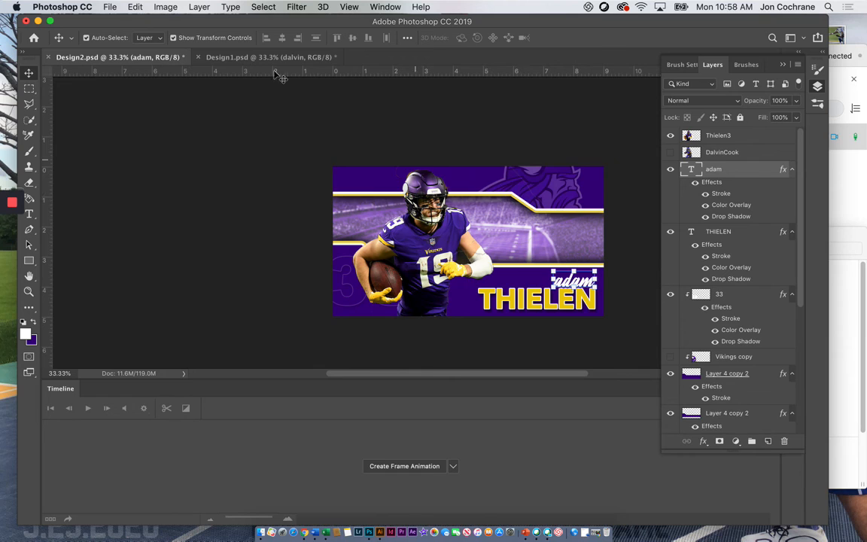
- Review the Dalvin Cook graphic in Design1.psd once more and return to the Thielen version in Design2.psd
{"action": "left_click", "coordinate": [225, 57]}
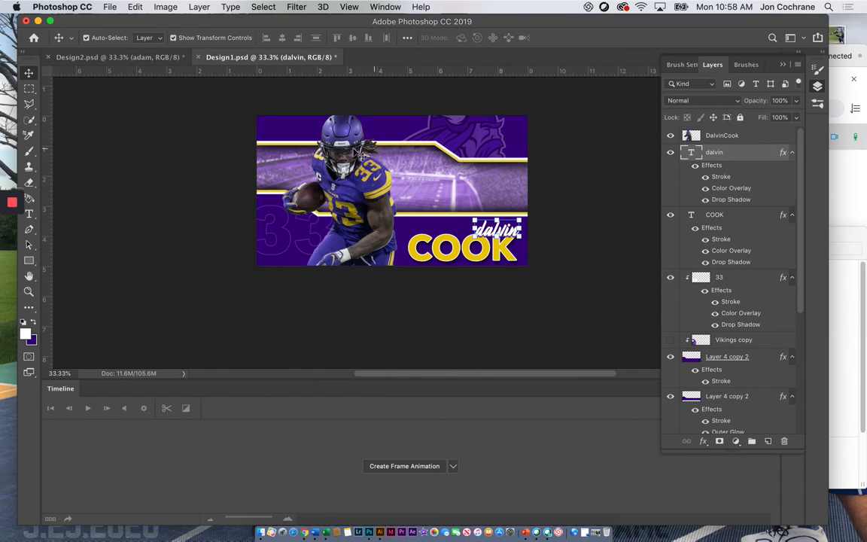
{"action": "left_click", "coordinate": [90, 57]}
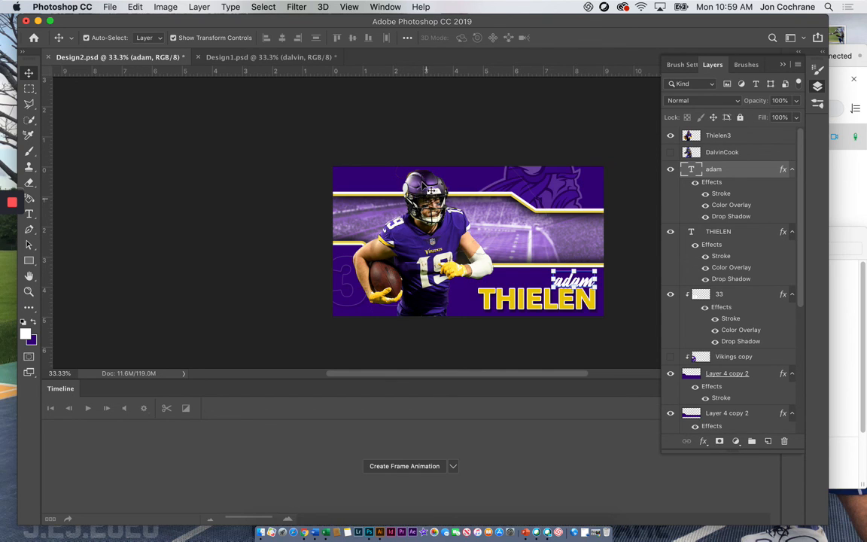
{"action": "mouse_move", "coordinate": [12, 205]}
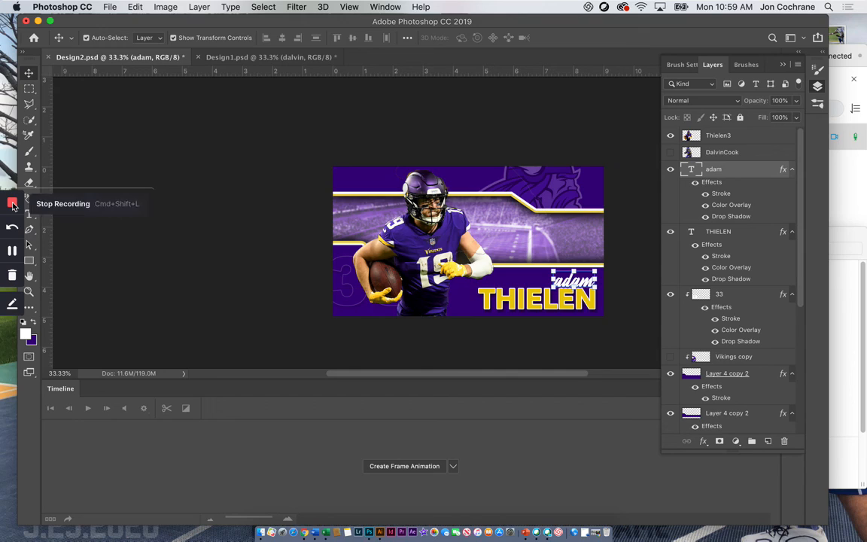